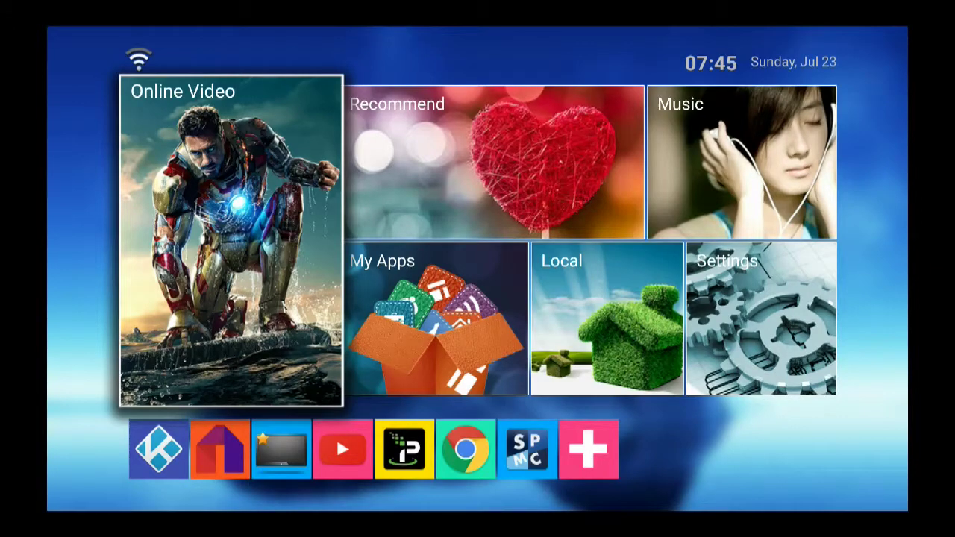
# Step: Focus the Kodi app in the Android TV launcher and launch Kodi v17.3 Krypton
pyautogui.press('Left')
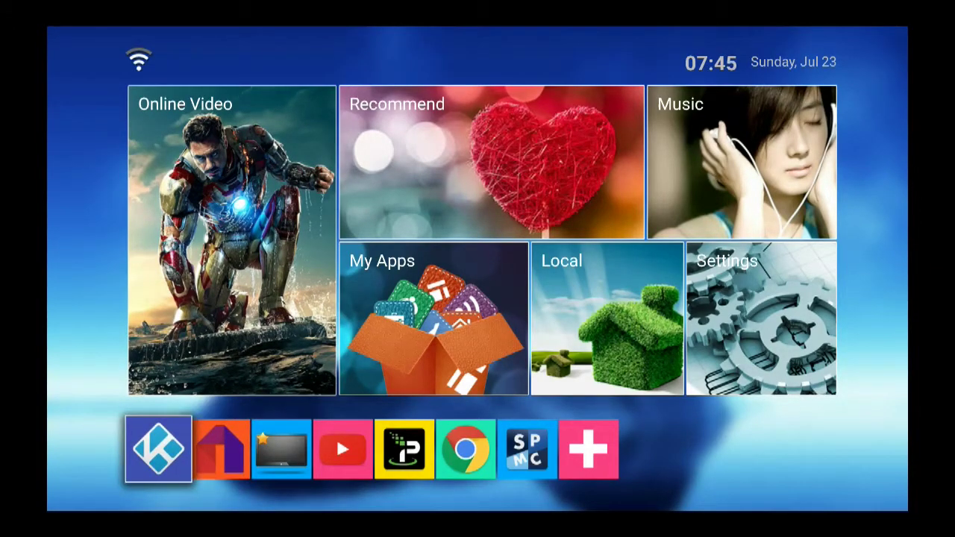
pyautogui.press('Return')
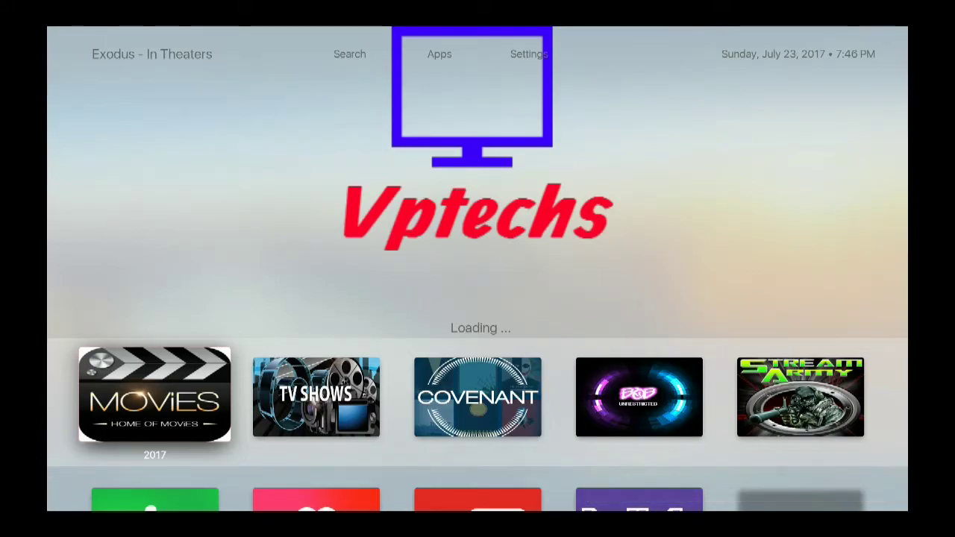
# Step: Navigate the home screen's add-on rows to the File manager and open it
pyautogui.press('Down')
pyautogui.press('Down')
pyautogui.press('Down')
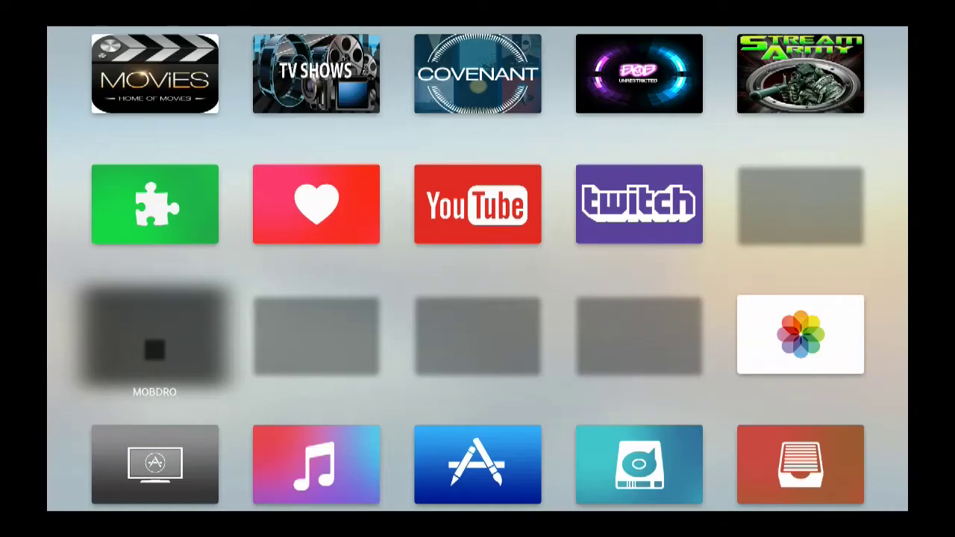
pyautogui.press('Up')
pyautogui.press('Up')
pyautogui.press('Up')
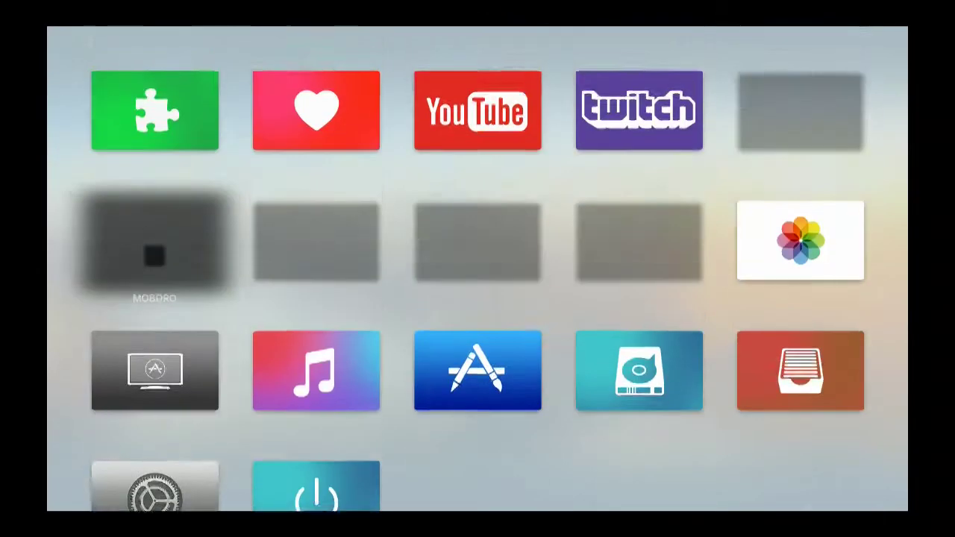
pyautogui.press('Right')
pyautogui.press('Right')
pyautogui.press('Right')
pyautogui.press('Right')
pyautogui.press('Right')
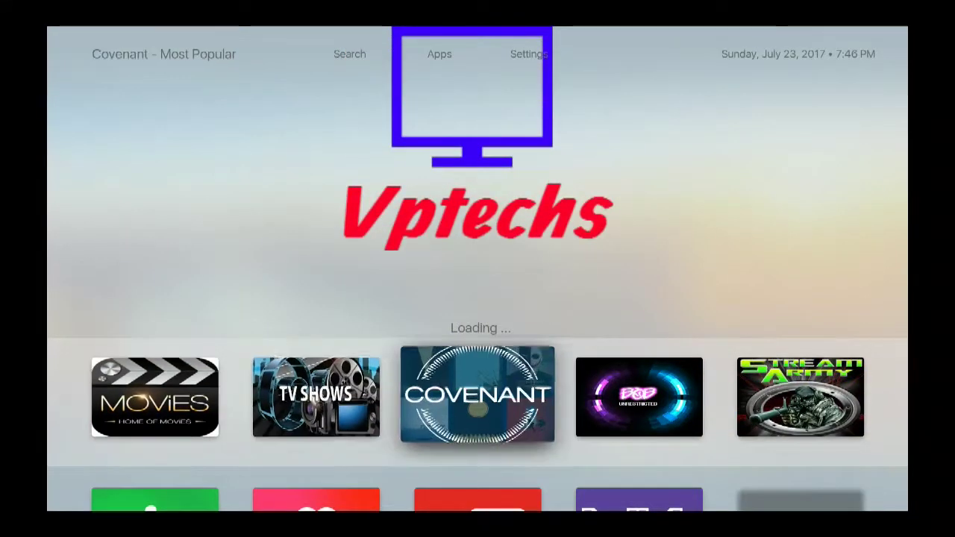
pyautogui.press('Down')
pyautogui.press('Down')
pyautogui.press('Down')
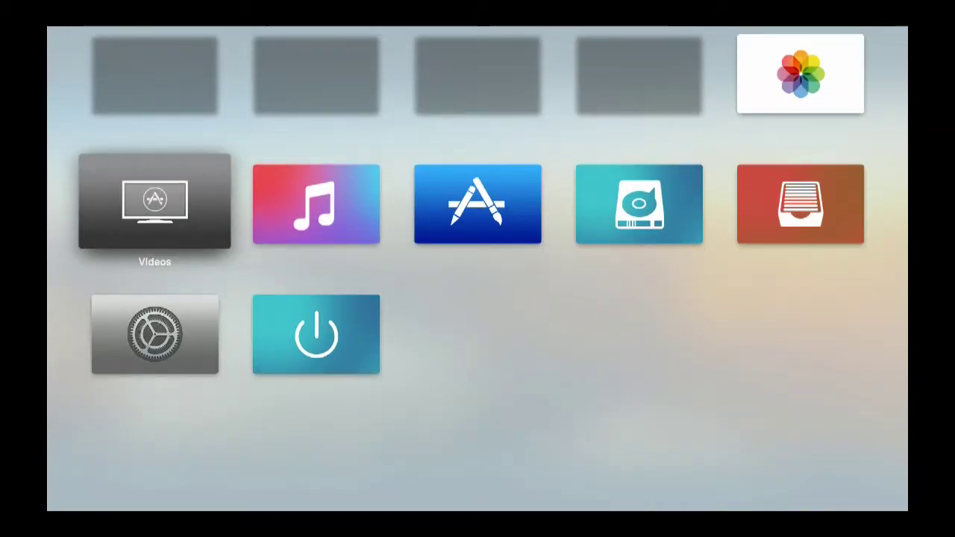
pyautogui.press('Right')
pyautogui.press('Right')
pyautogui.press('Right')
pyautogui.press('Right')
pyautogui.press('Return')
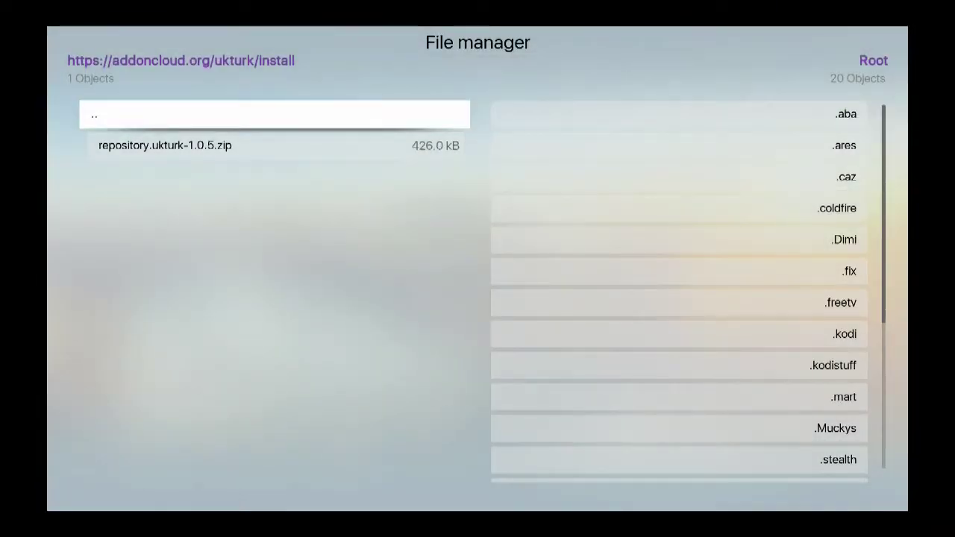
# Step: Go up to Root and choose Add source at the end of the list
pyautogui.press('Return')
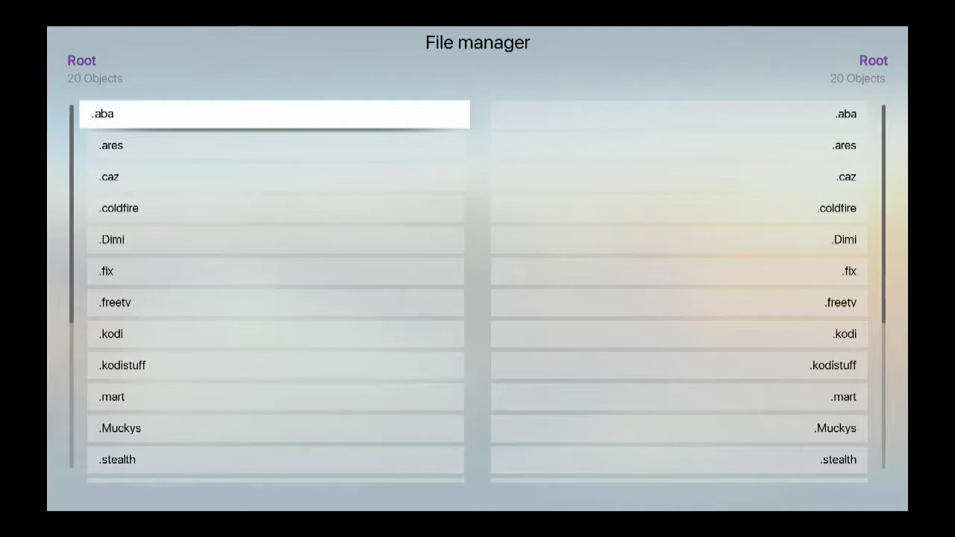
pyautogui.press('Up')
pyautogui.press('Return')
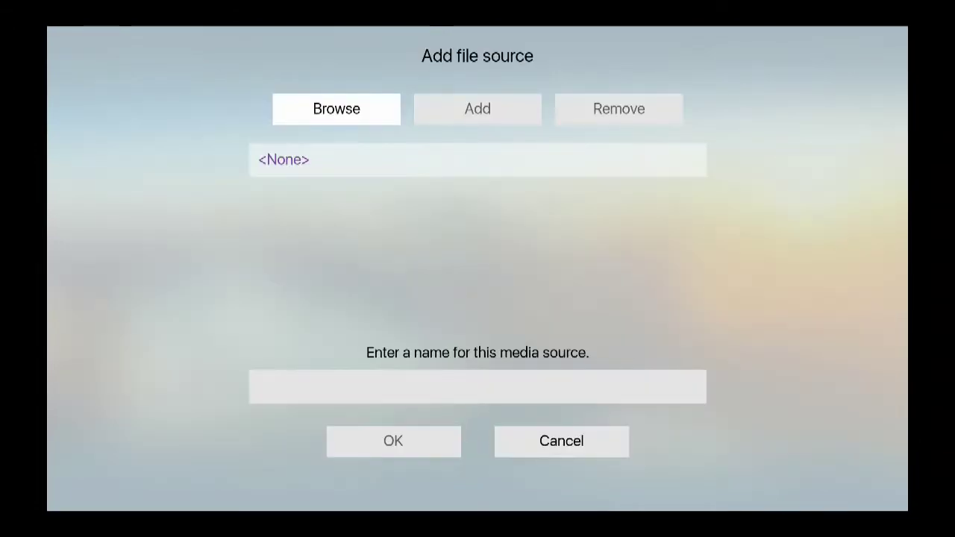
pyautogui.press('Down')
pyautogui.click(396, 376)
pyautogui.press('Up')
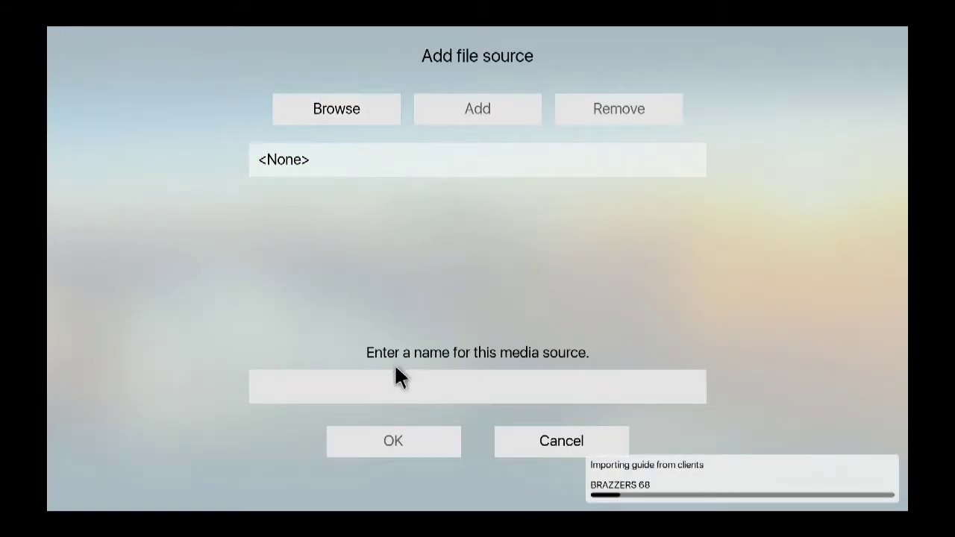
pyautogui.click(396, 170)
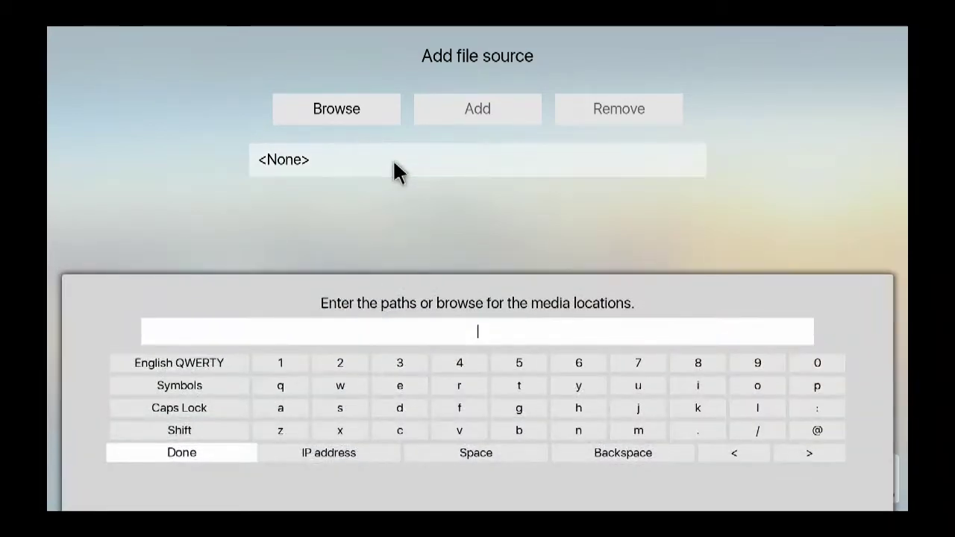
pyautogui.write('http')
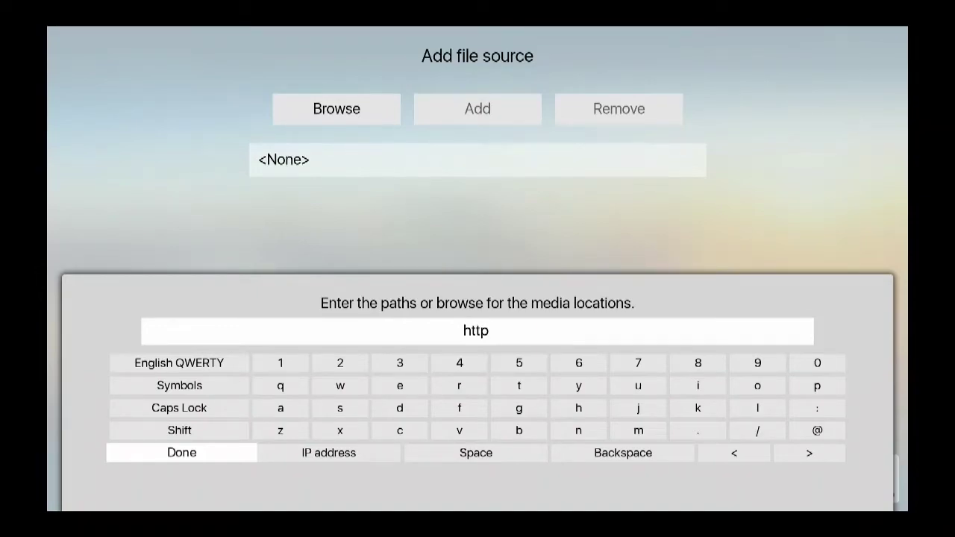
pyautogui.write(':')
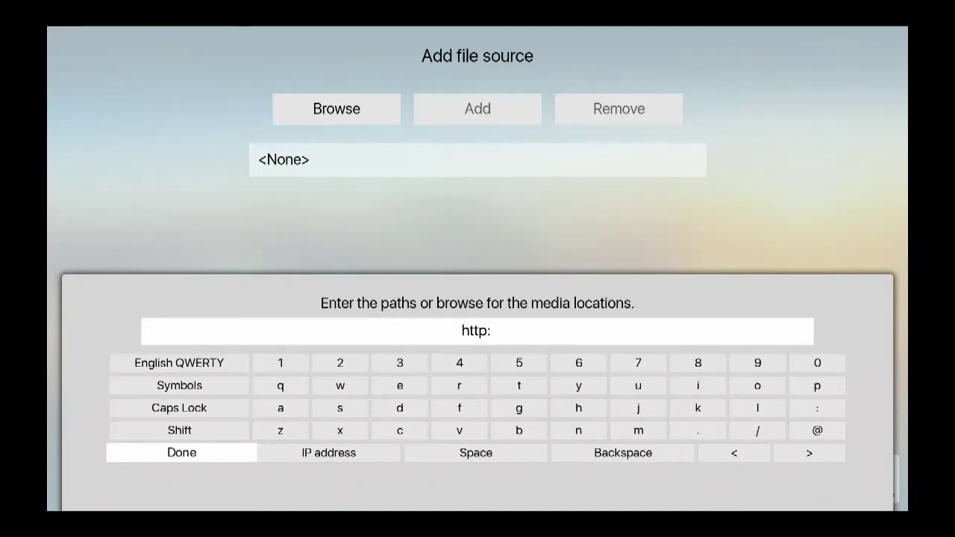
pyautogui.write('//mike')
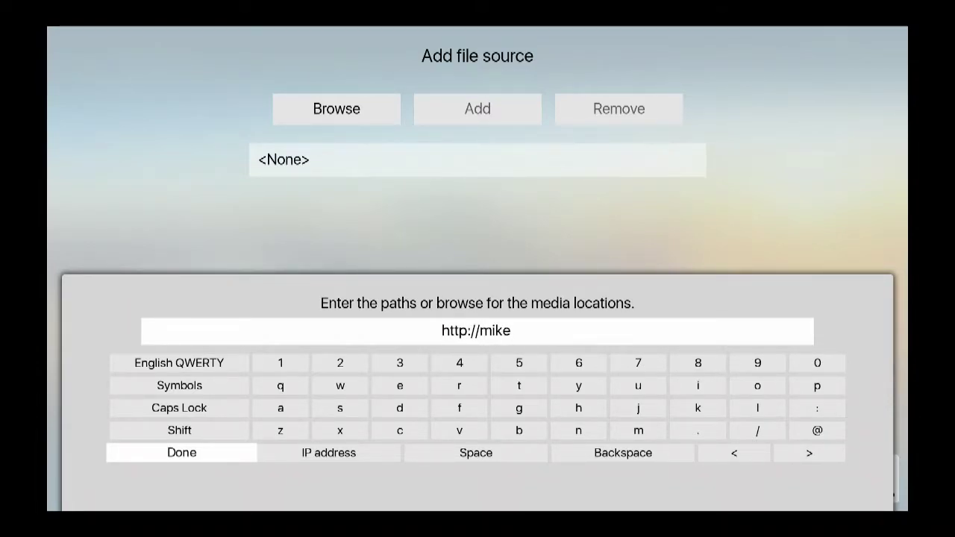
pyautogui.write('san')
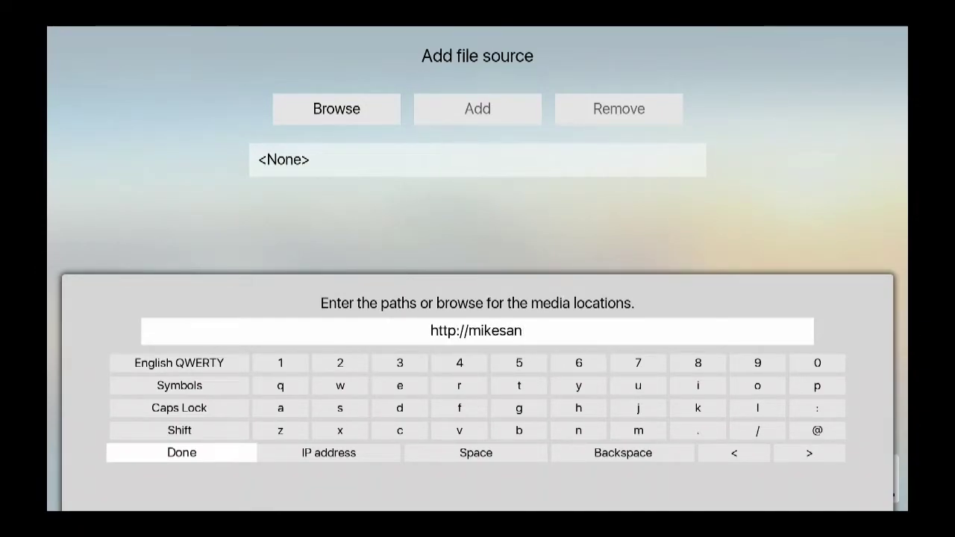
pyautogui.write('droid')
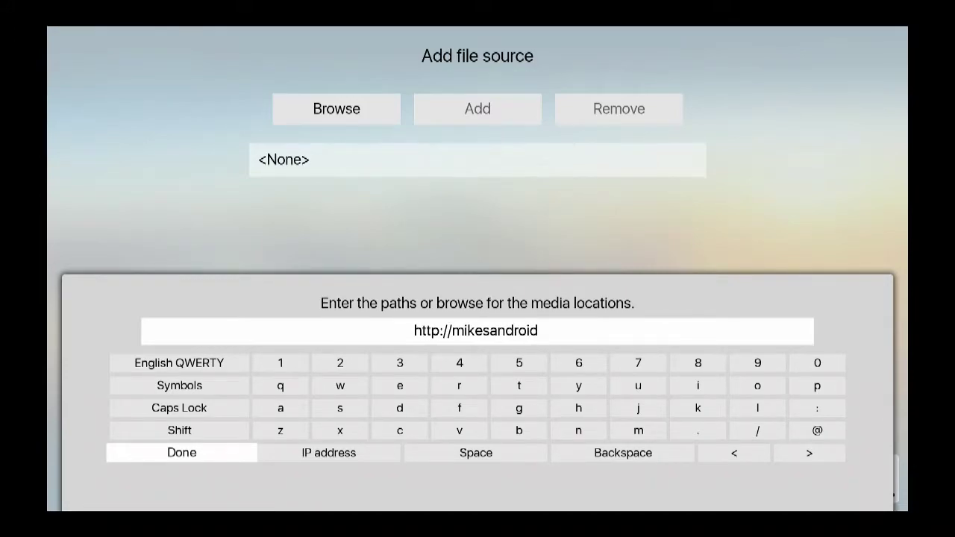
pyautogui.write('.i')
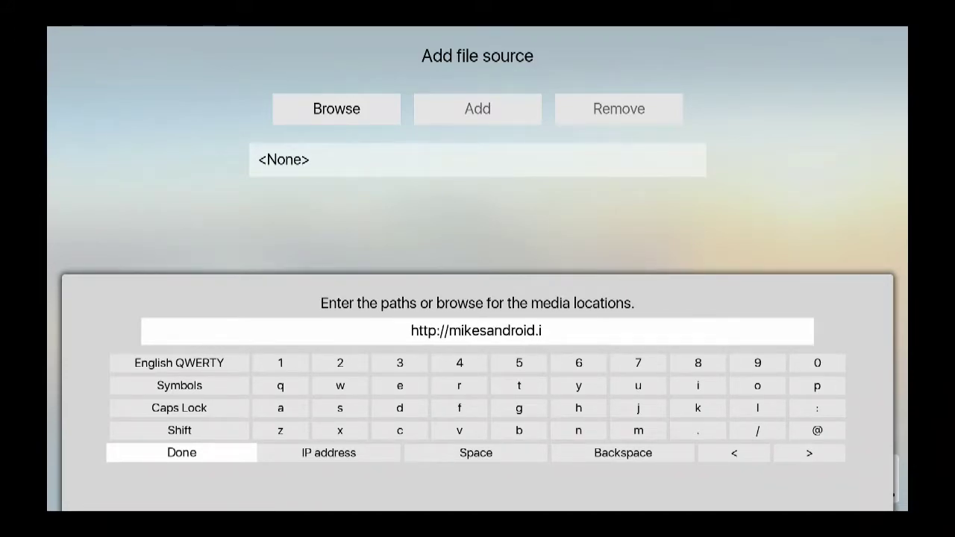
pyautogui.write('nfo/')
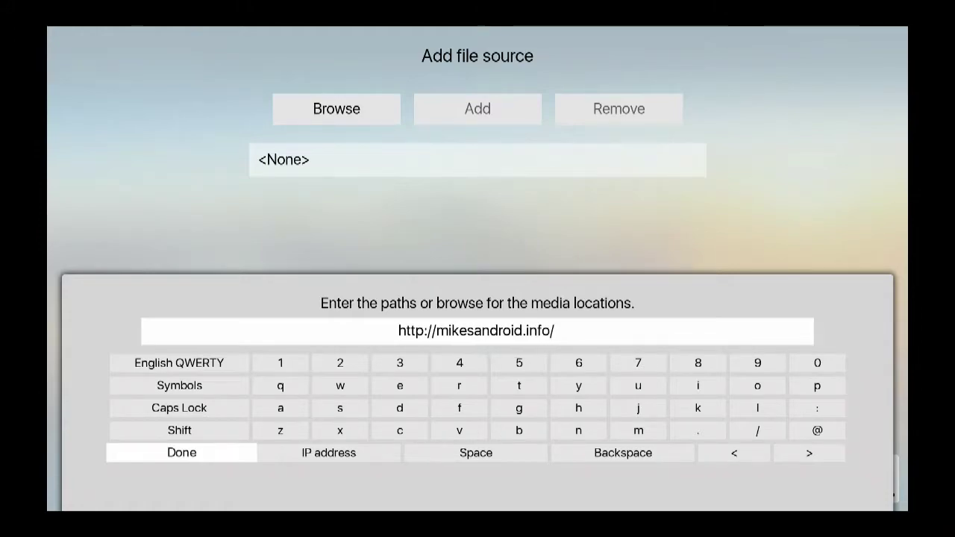
pyautogui.write('am')
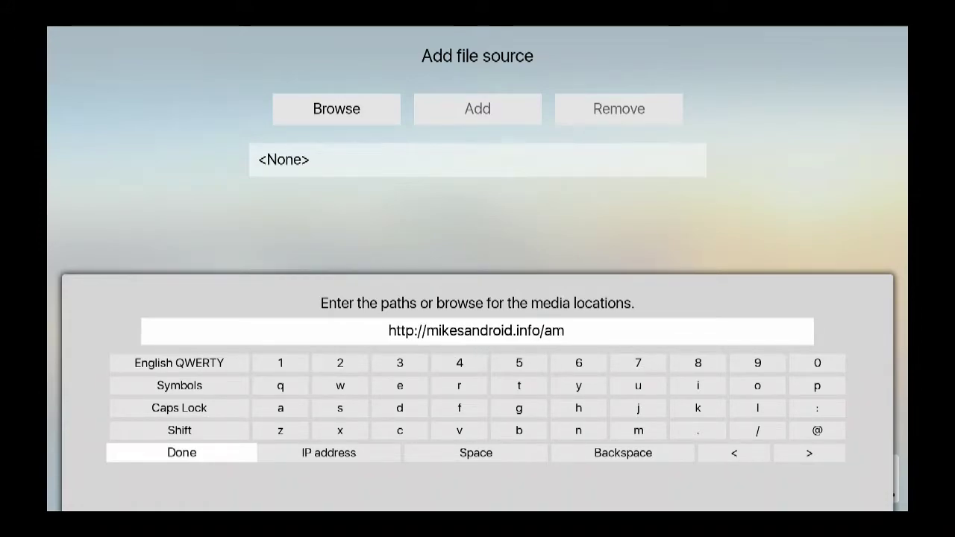
pyautogui.write('iptv')
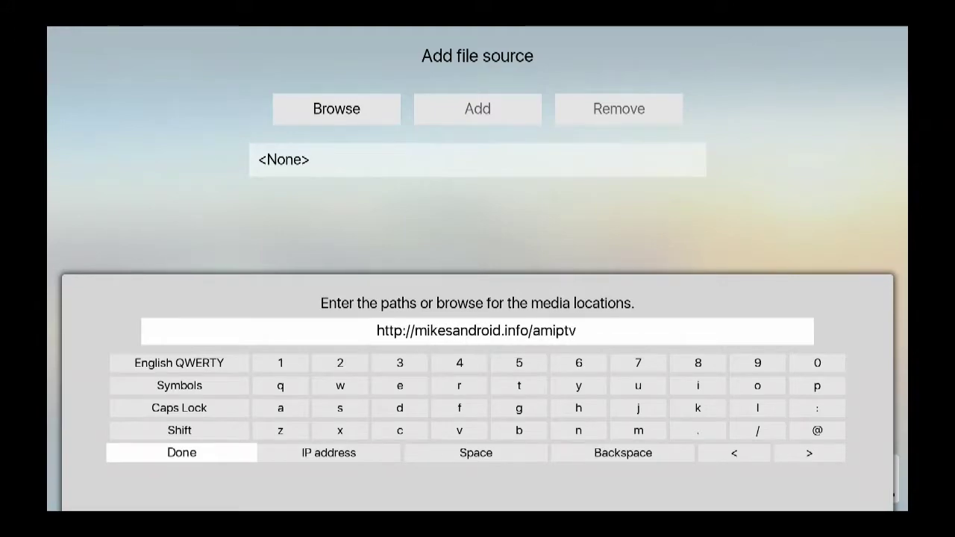
pyautogui.press('Return')
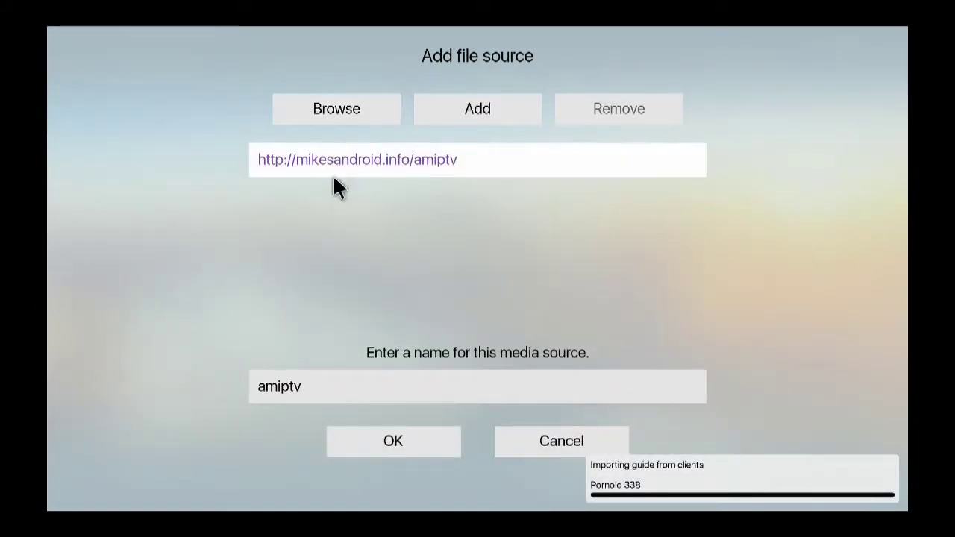
# Step: Prefix the source name with a dot to make it .amiptv, then save the source
pyautogui.click(321, 375)
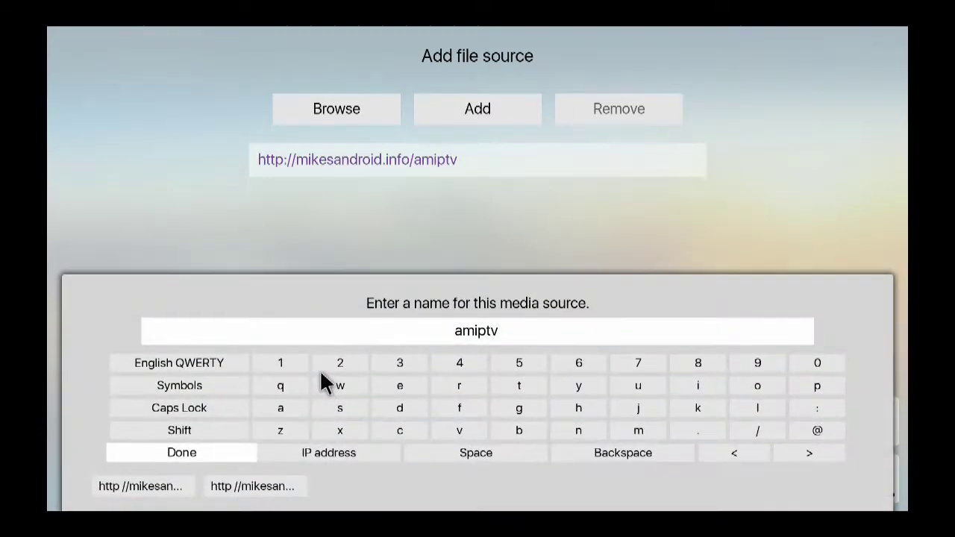
pyautogui.press('Left')
pyautogui.press('Left')
pyautogui.press('Left')
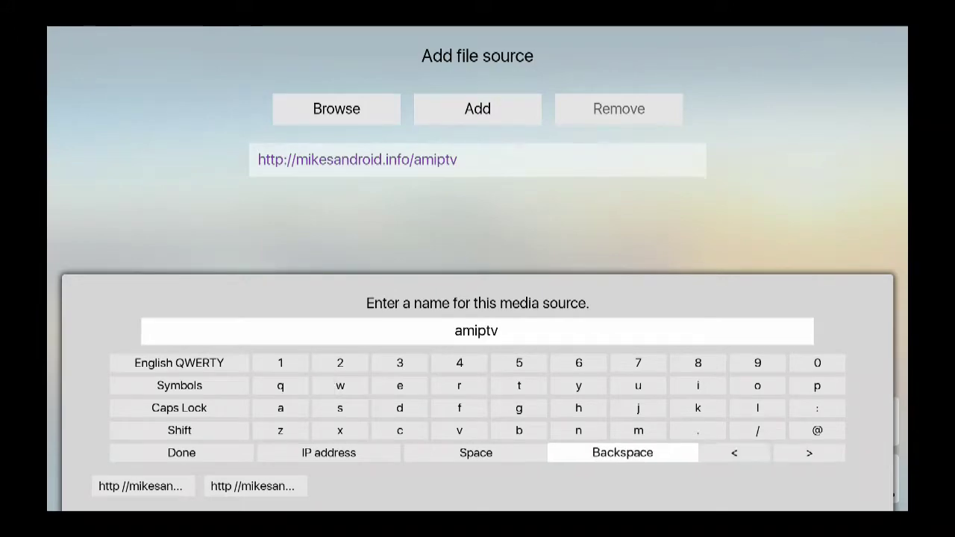
pyautogui.press('Right')
pyautogui.press('Return')
pyautogui.press('Return')
pyautogui.press('Return')
pyautogui.press('Return')
pyautogui.press('Return')
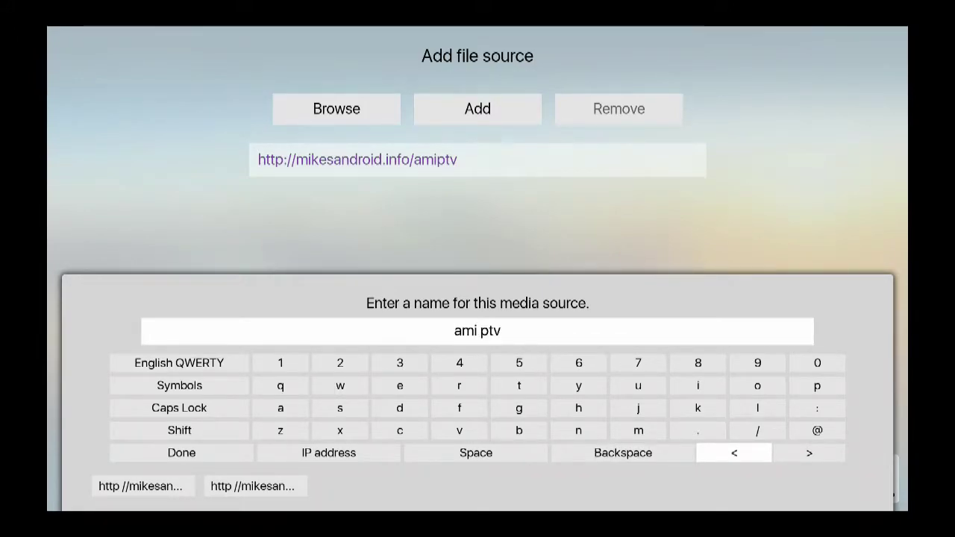
pyautogui.press('Return')
pyautogui.write('.')
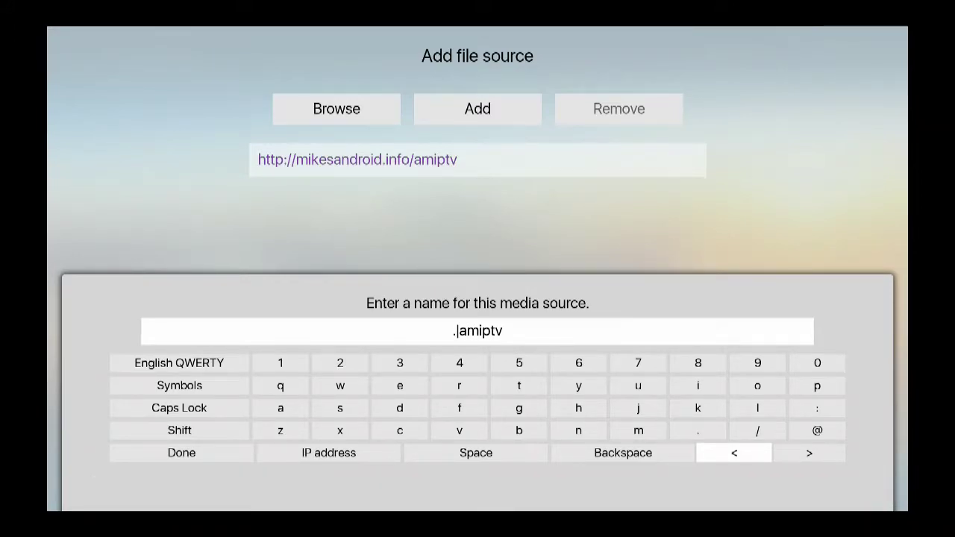
pyautogui.press('Right')
pyautogui.press('Right')
pyautogui.press('Return')
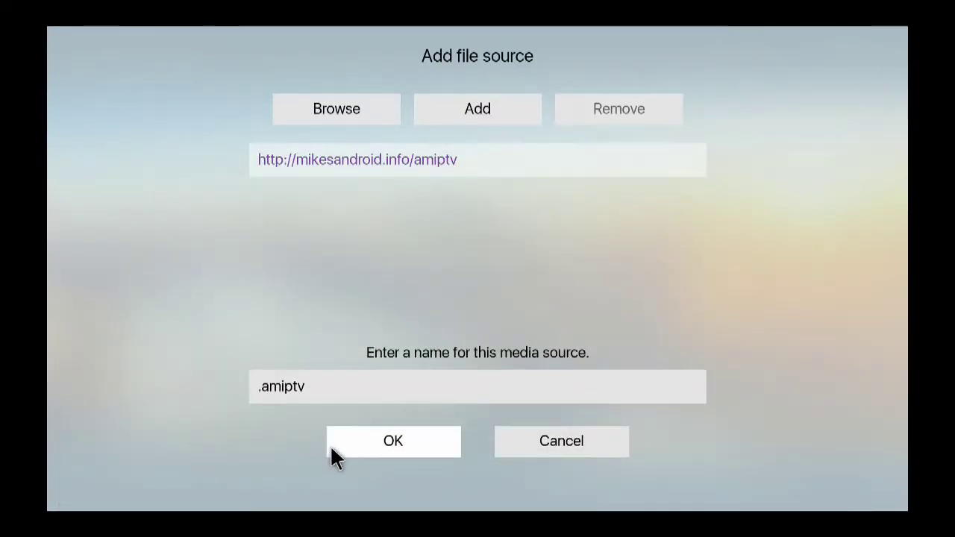
pyautogui.click(351, 430)
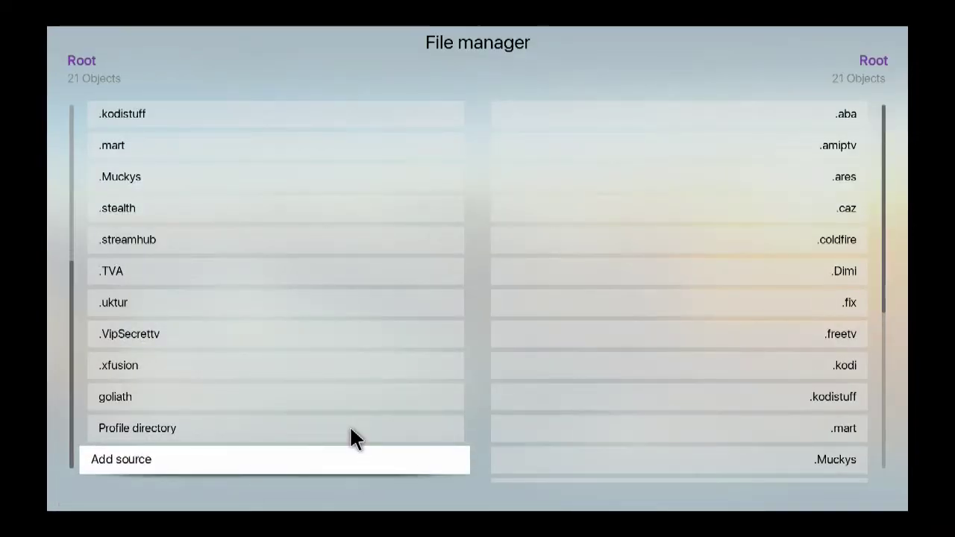
# Step: Return home and go through Settings > Add-ons to the Add-on browser's install options
pyautogui.press('Escape')
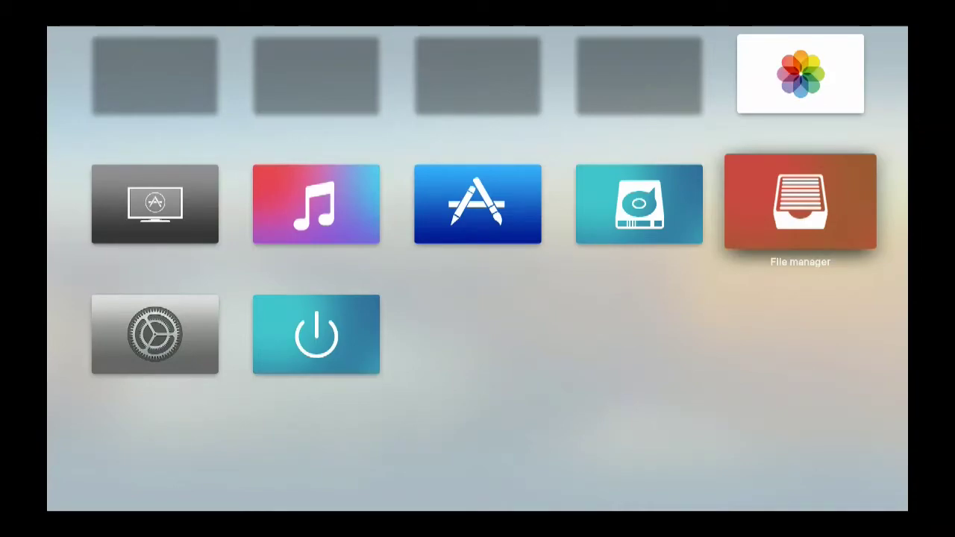
pyautogui.press('Down')
pyautogui.press('Left')
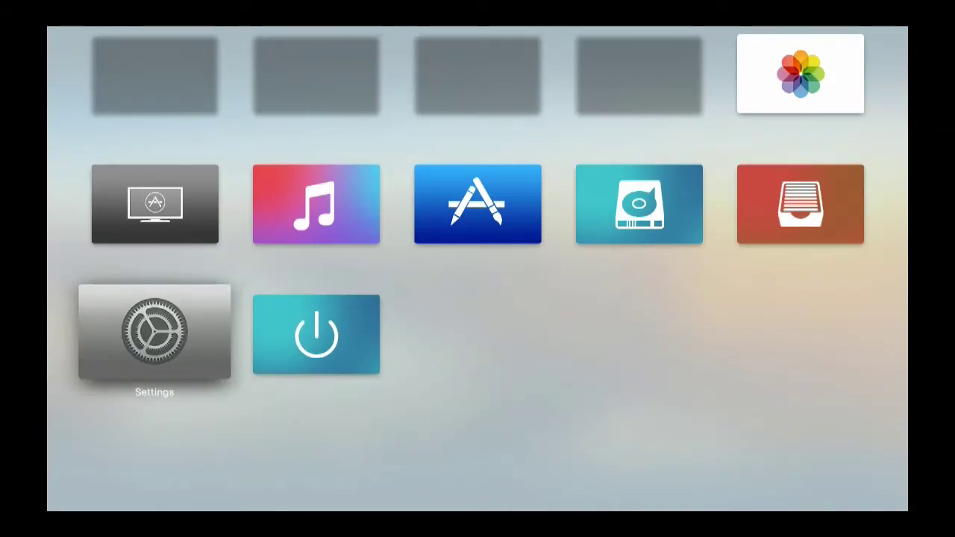
pyautogui.press('Return')
pyautogui.press('Return')
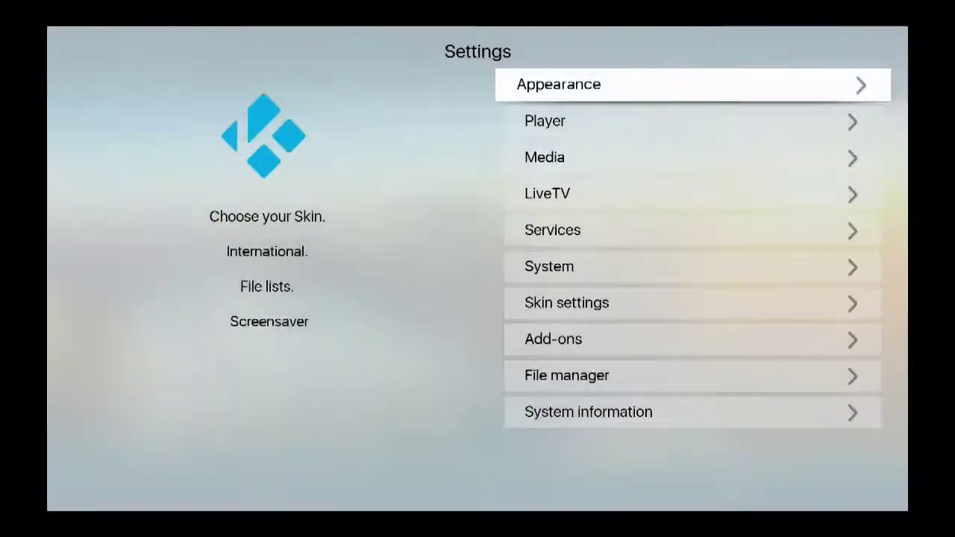
pyautogui.press('Up')
pyautogui.press('Up')
pyautogui.press('Up')
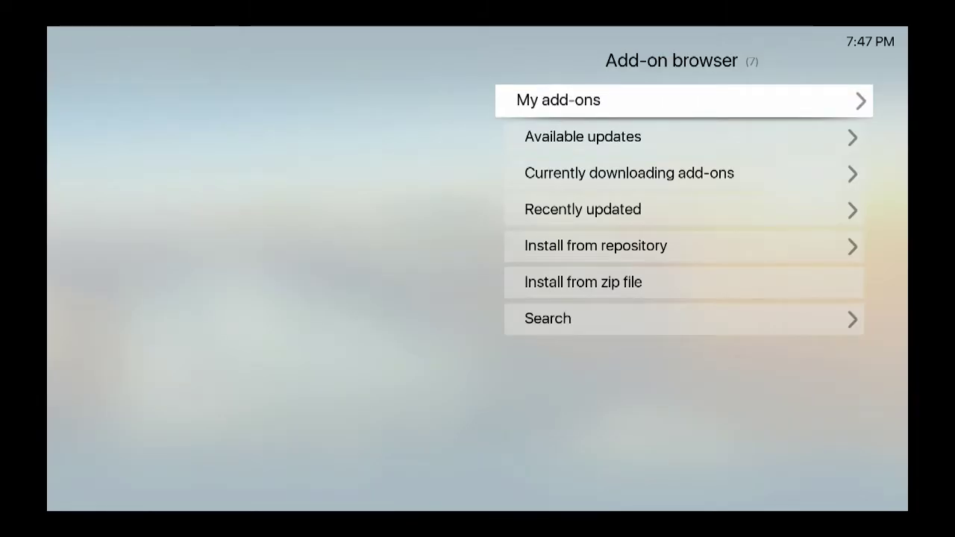
pyautogui.press('Down')
pyautogui.press('Down')
pyautogui.press('Down')
pyautogui.press('Down')
pyautogui.press('Down')
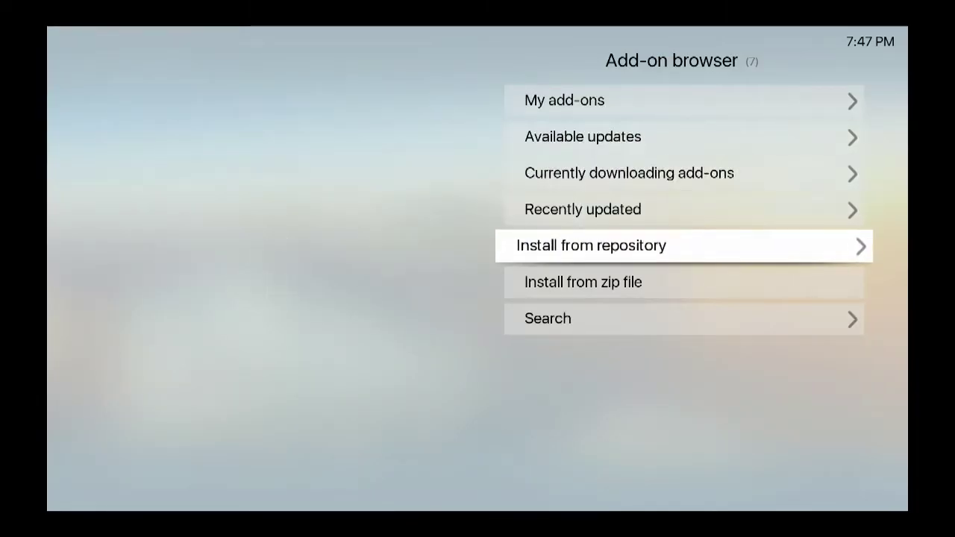
# Step: Install plugin.video.amiptv.zip from the .amiptv source using Install from zip file
pyautogui.press('Return')
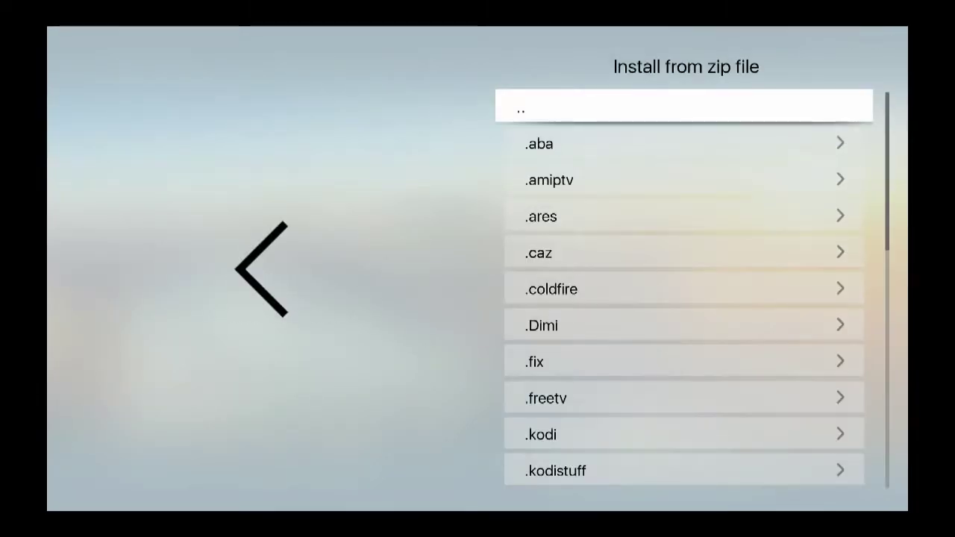
pyautogui.press('Down')
pyautogui.press('Down')
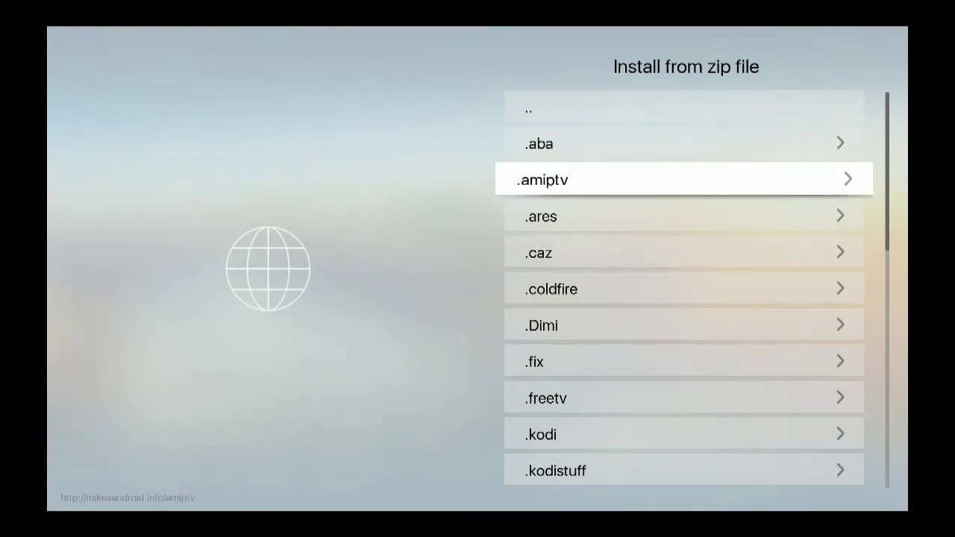
pyautogui.press('Return')
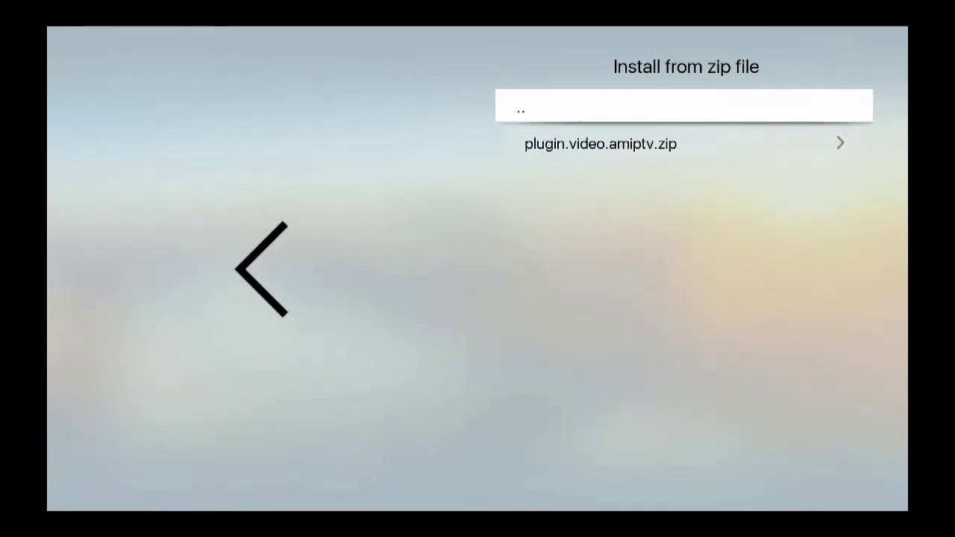
pyautogui.press('Down')
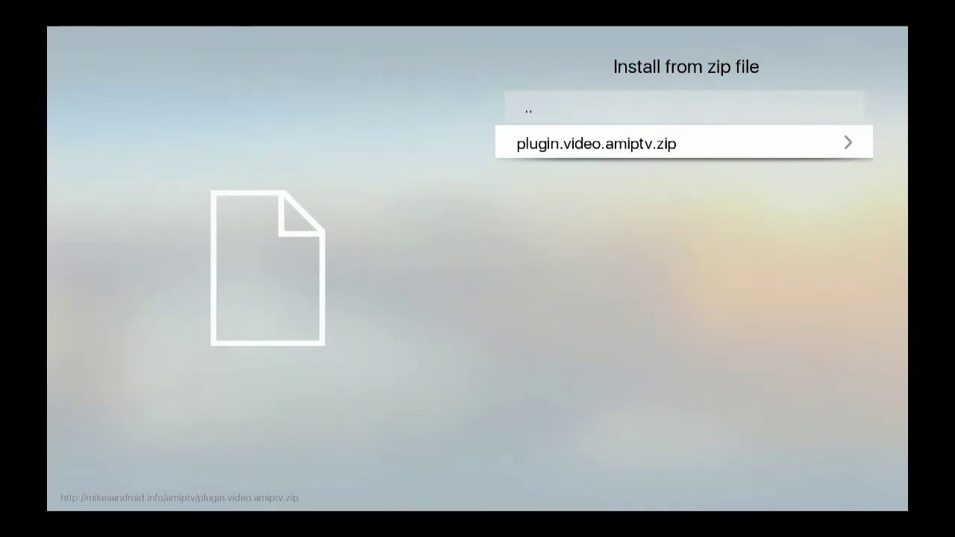
pyautogui.press('Return')
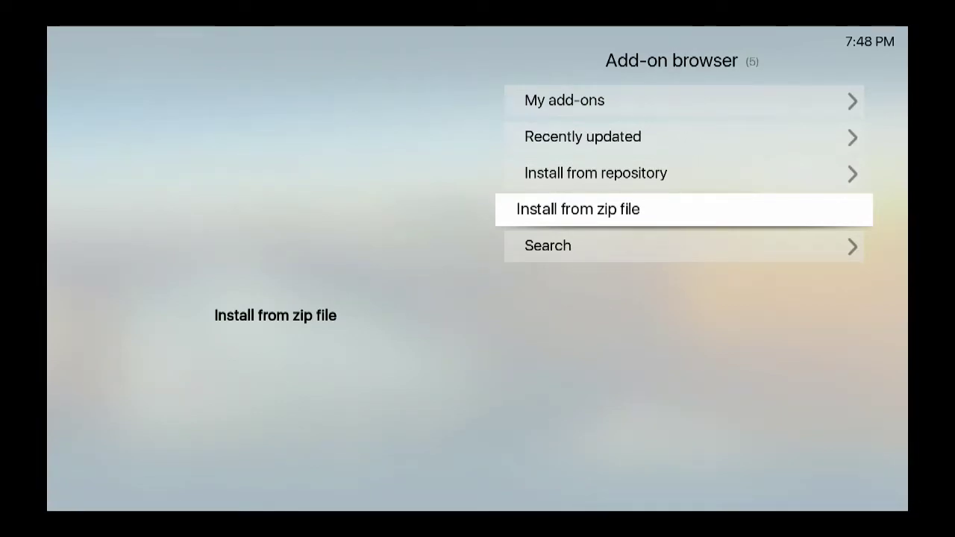
# Step: After the 'Add-on installed' notice, go back home and open the Add-ons tile's categories
pyautogui.press('Return')
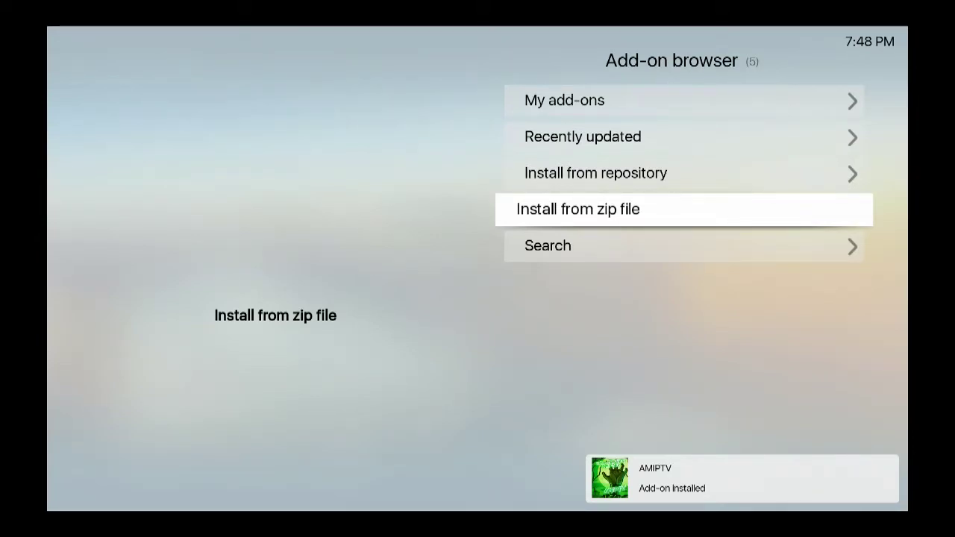
pyautogui.press('Return')
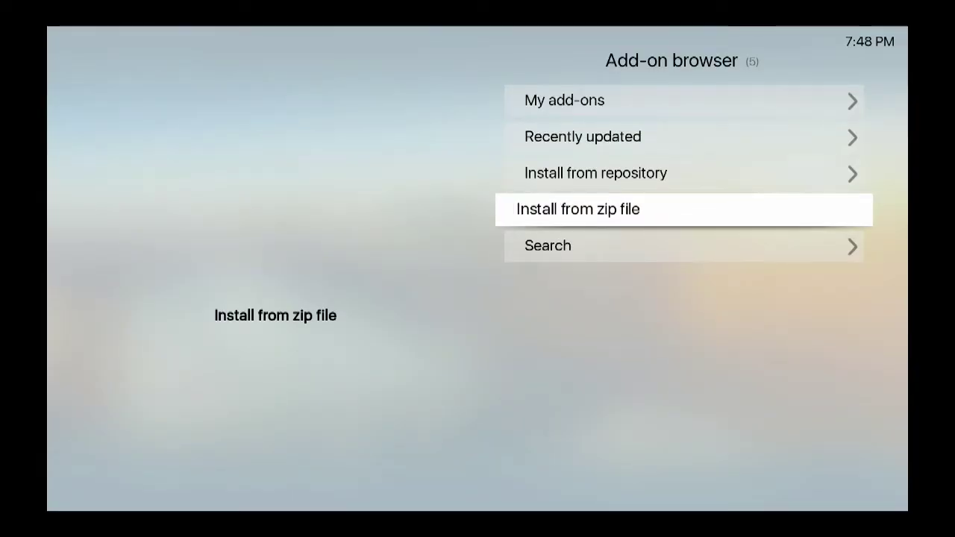
pyautogui.press('Escape')
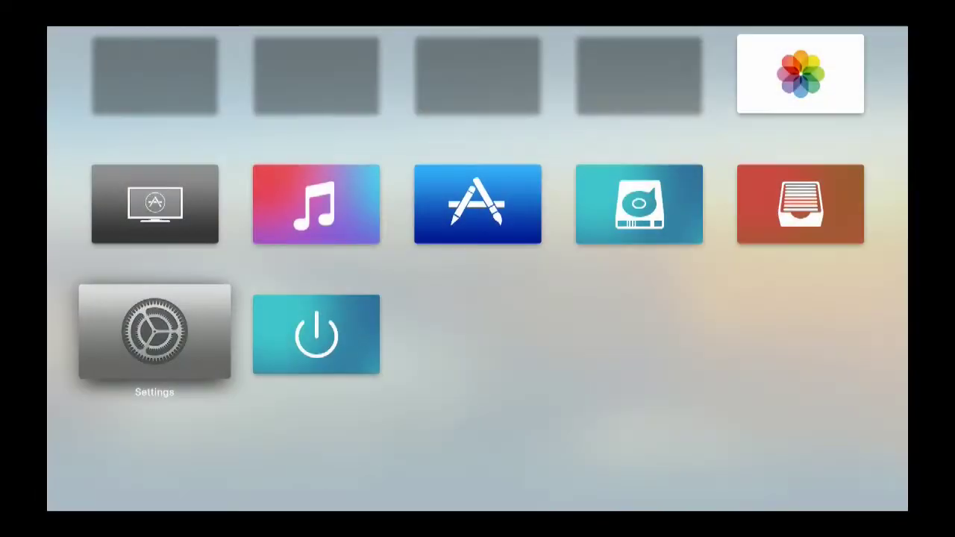
pyautogui.press('Up')
pyautogui.press('Up')
pyautogui.press('Up')
pyautogui.press('Up')
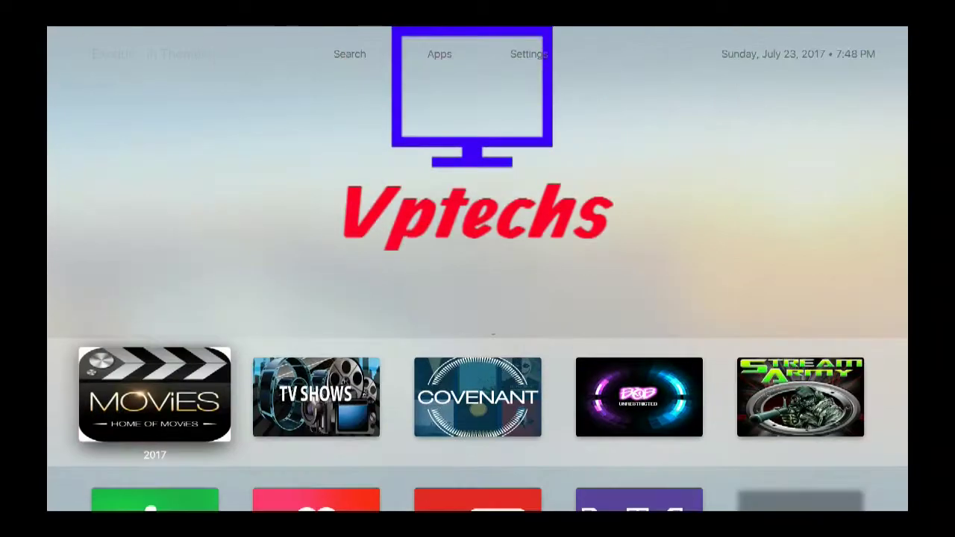
pyautogui.press('Down')
pyautogui.press('Return')
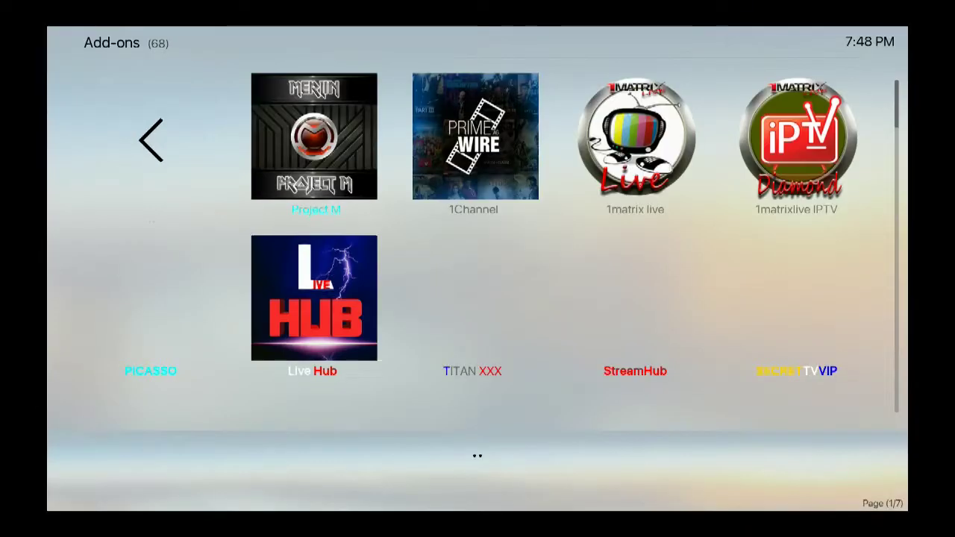
# Step: Move through the 68 video add-ons to the AMIPTV tile
pyautogui.press('Down')
pyautogui.press('Down')
pyautogui.press('Right')
pyautogui.press('Right')
pyautogui.press('Right')
pyautogui.press('Right')
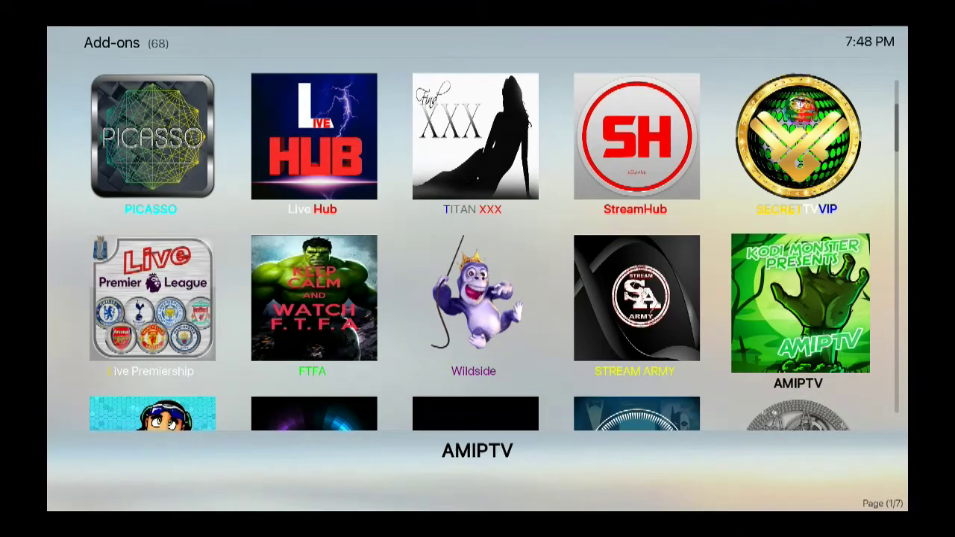
# Step: Open AMIPTV's context menu with the c key and choose Settings
pyautogui.press('c')
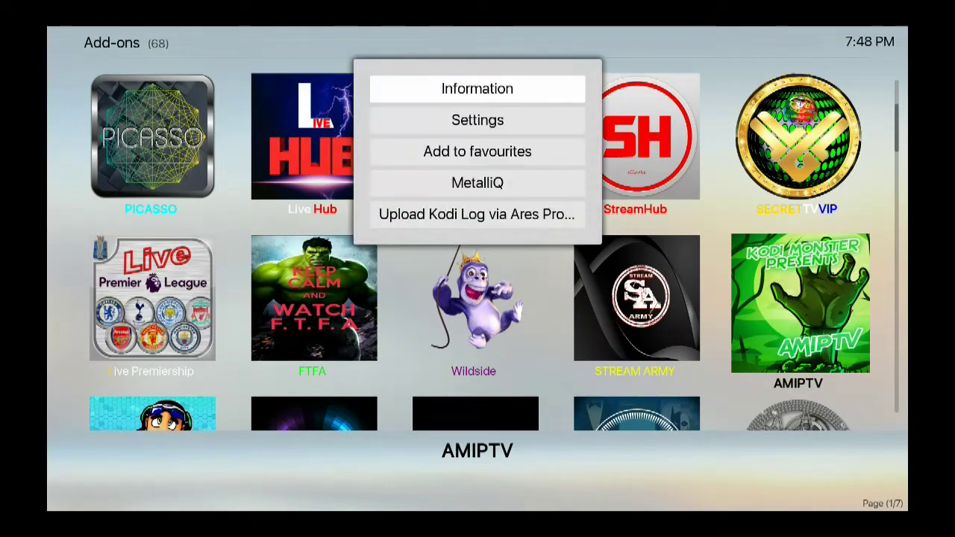
pyautogui.press('Down')
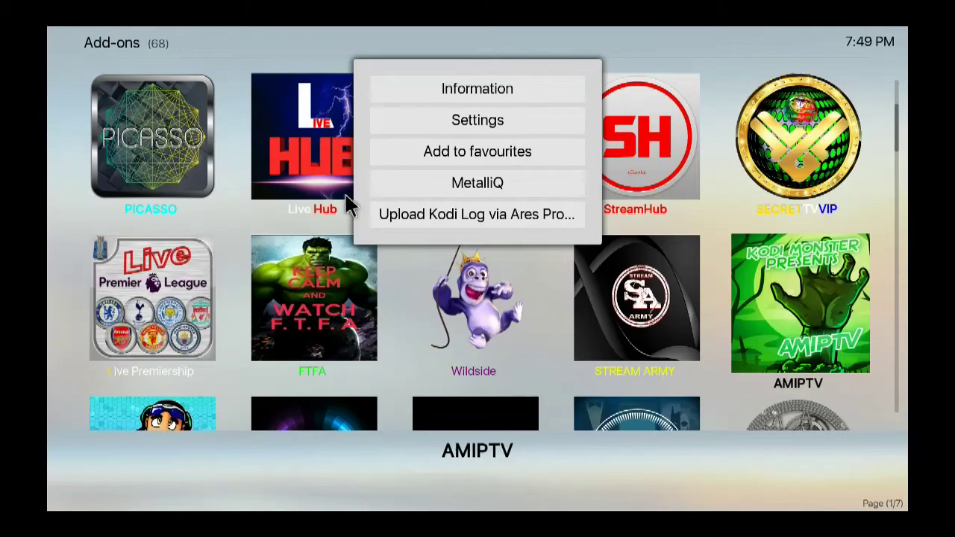
pyautogui.click(462, 124)
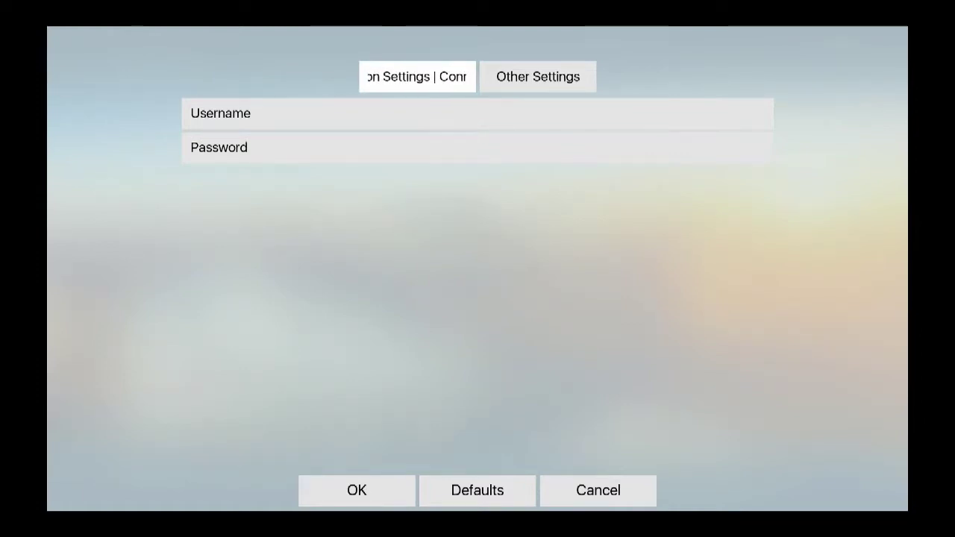
# Step: Enter the account username and ten-character password in AMIPTV's Connection Settings and save
pyautogui.click(452, 116)
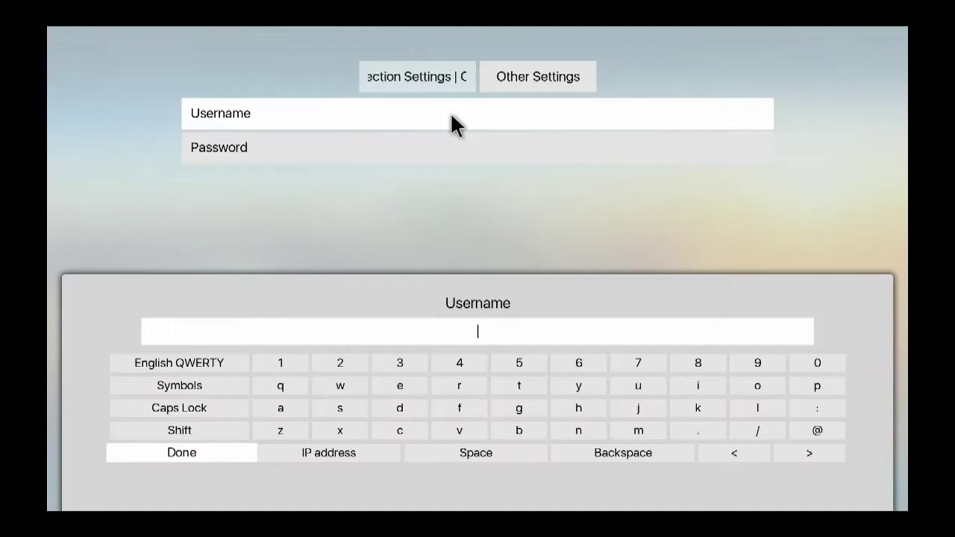
pyautogui.write('Barry')
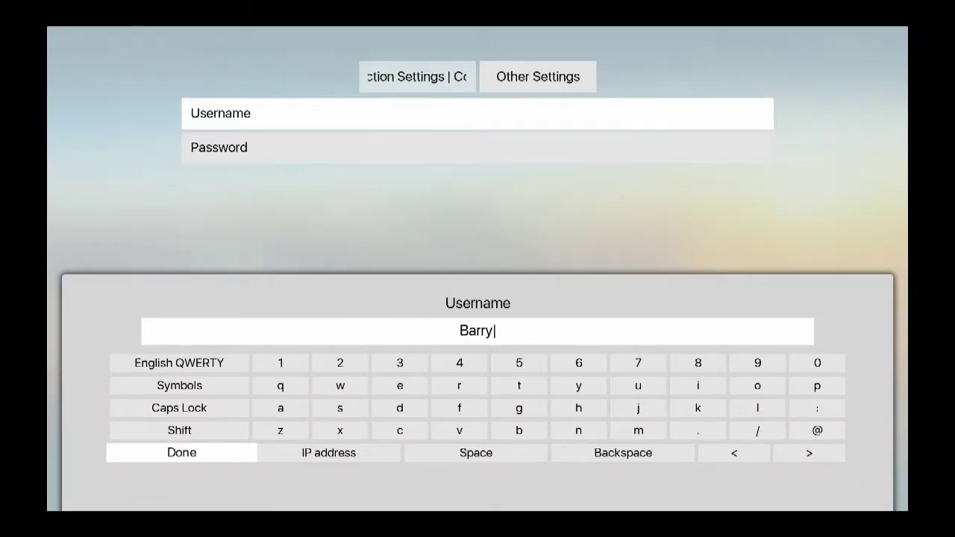
pyautogui.press('Return')
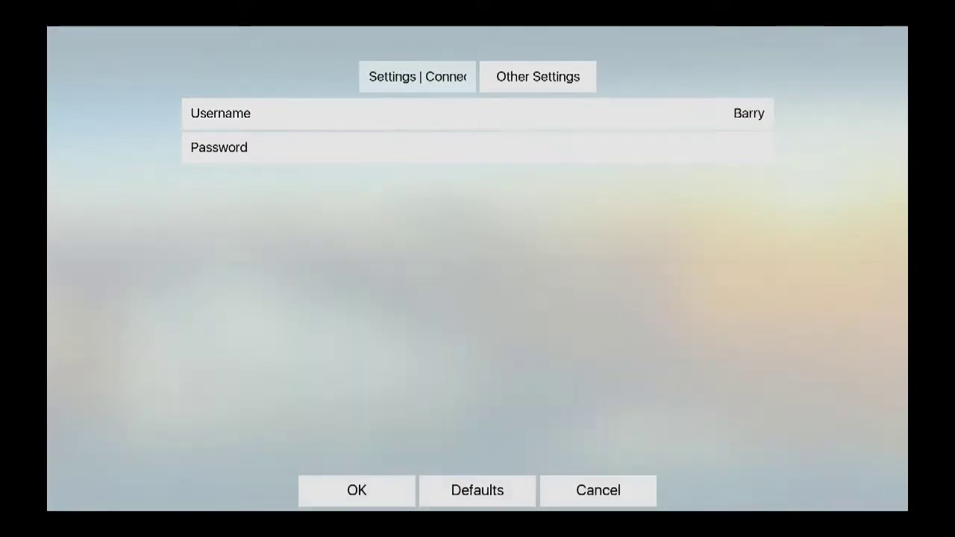
pyautogui.click(452, 149)
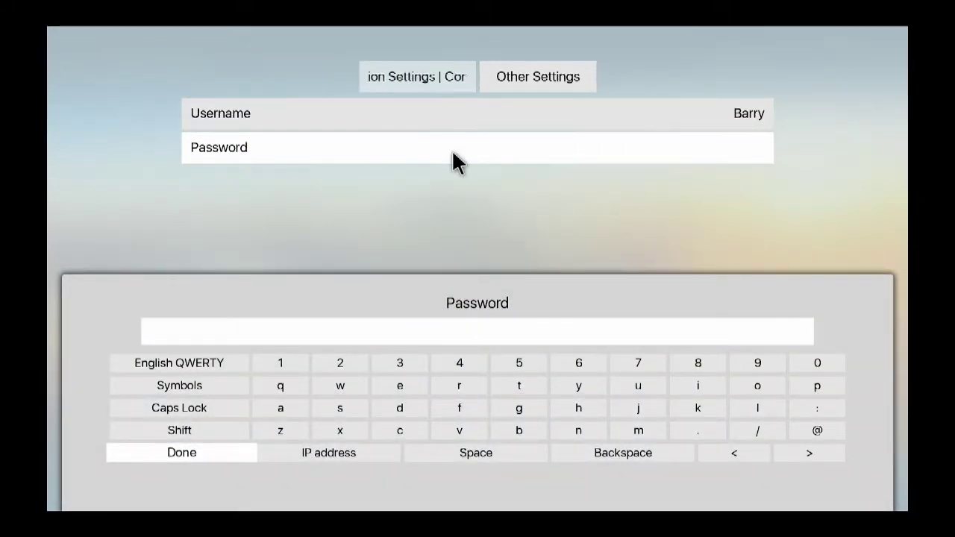
pyautogui.write('*')
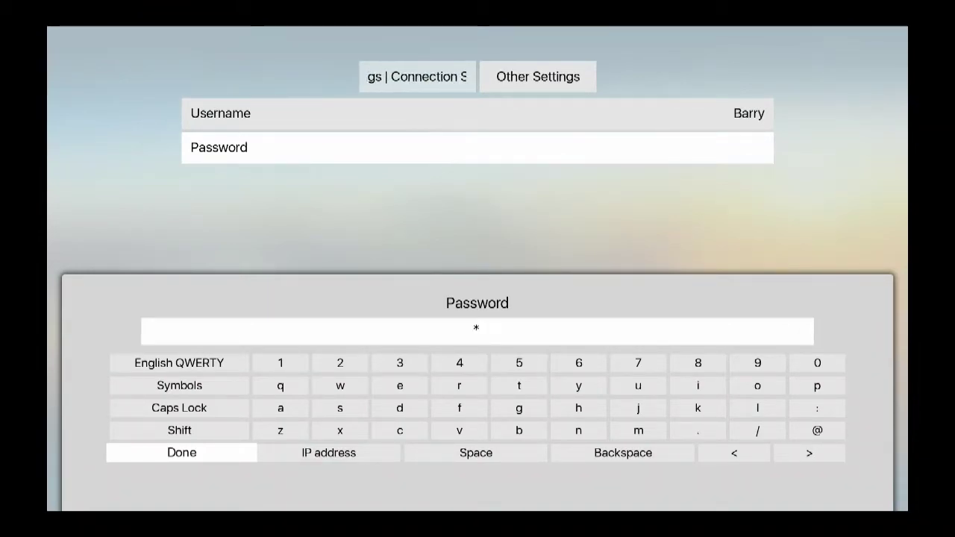
pyautogui.write('**')
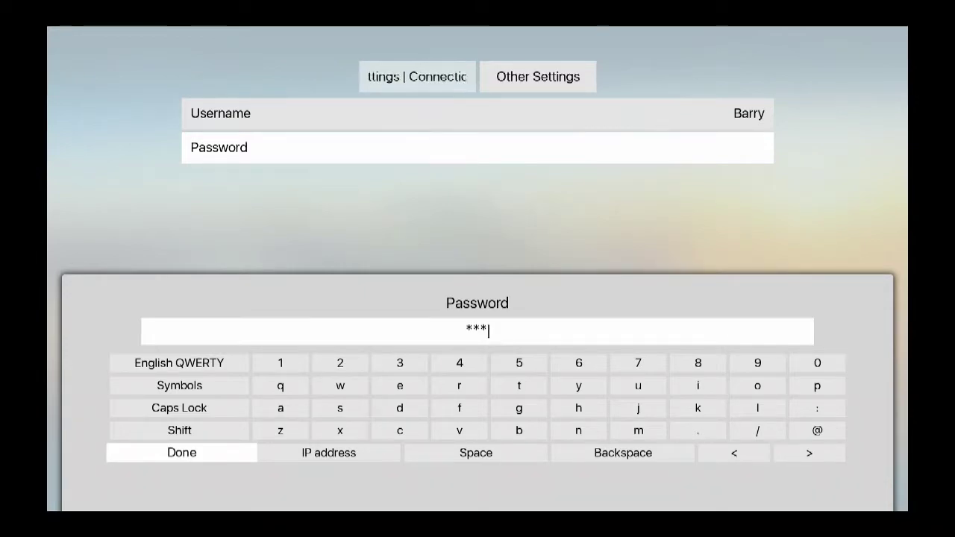
pyautogui.write('**')
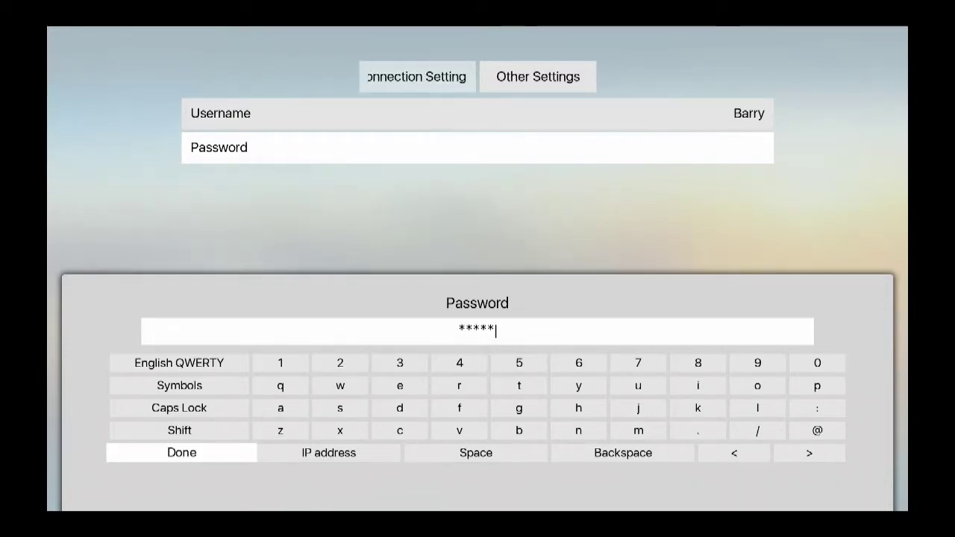
pyautogui.write('*')
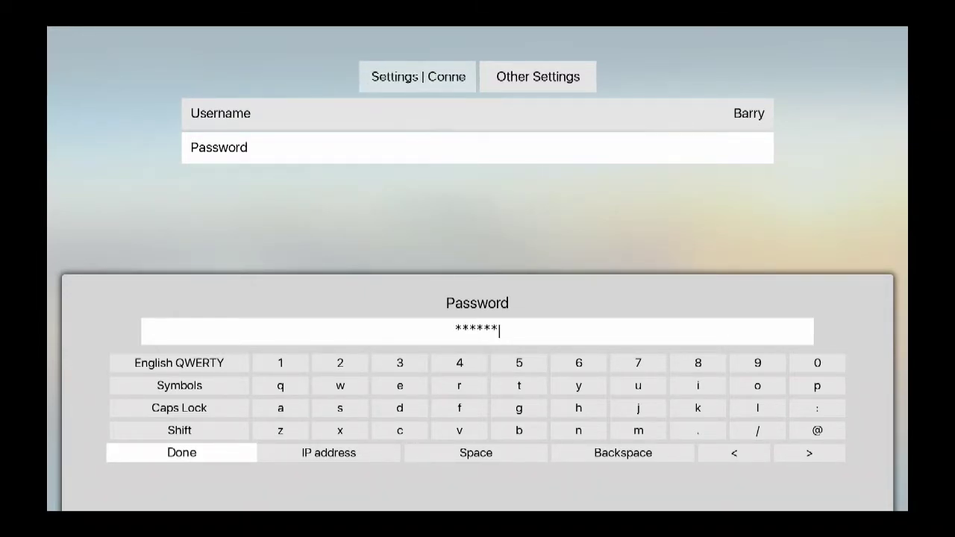
pyautogui.write('**')
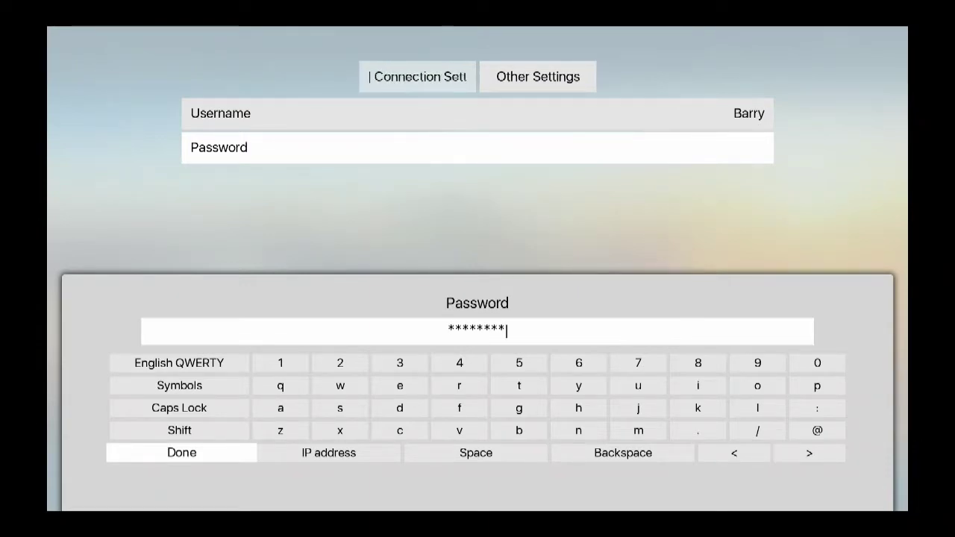
pyautogui.write('**')
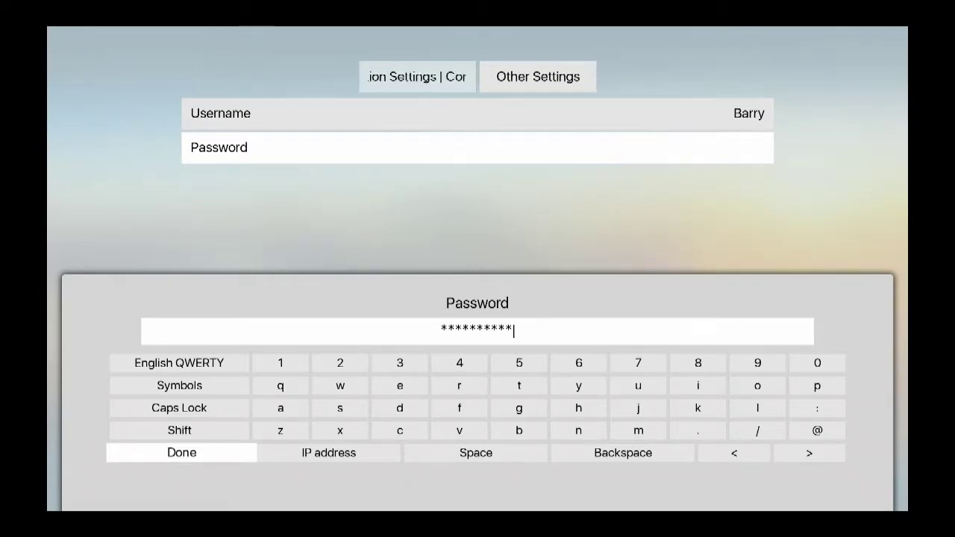
pyautogui.click(231, 449)
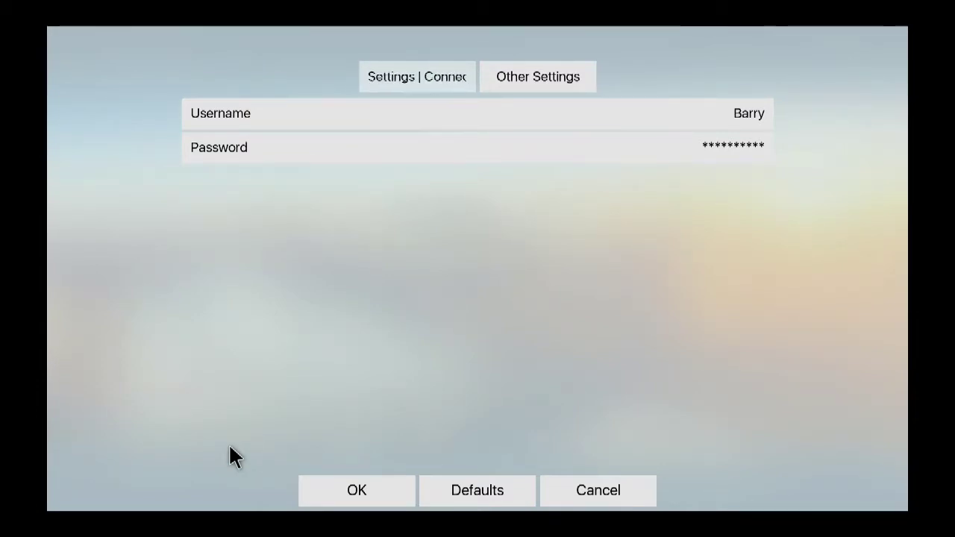
pyautogui.click(345, 492)
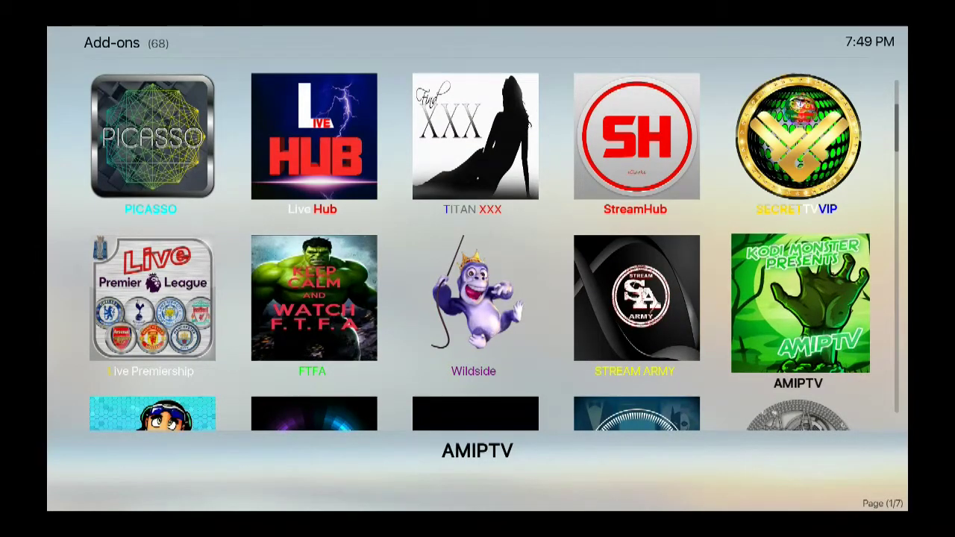
# Step: Launch AMIPTV, move past My Account and Video On Demand, and enter Live TV
pyautogui.press('Return')
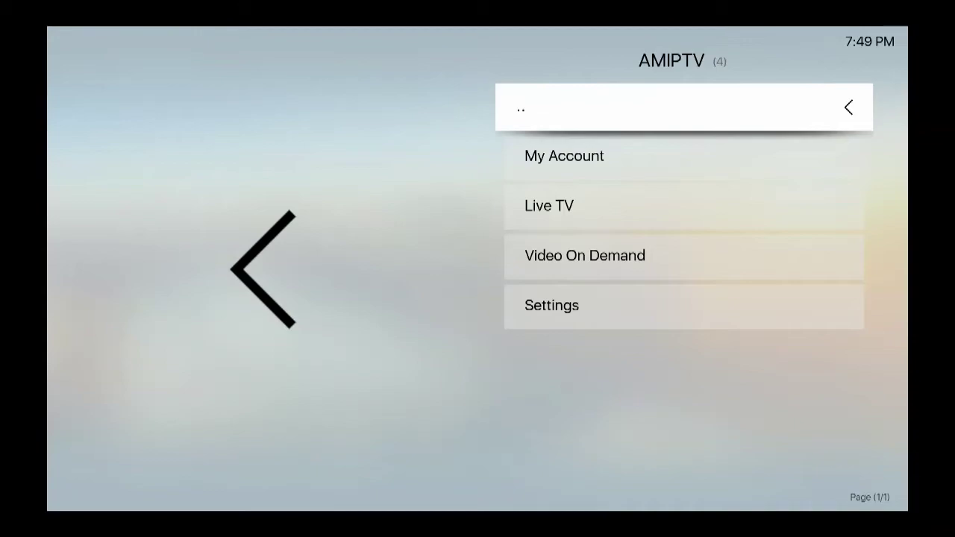
pyautogui.press('Down')
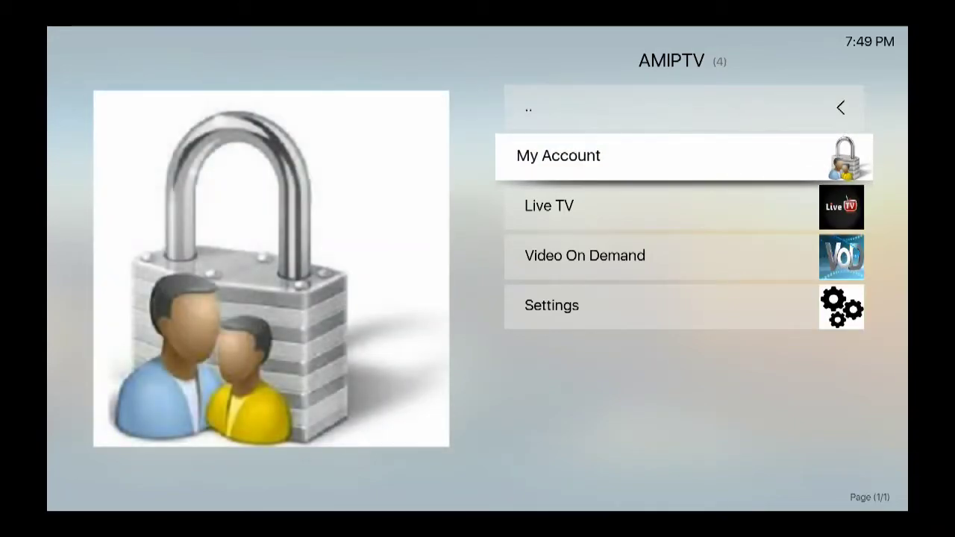
pyautogui.press('Down')
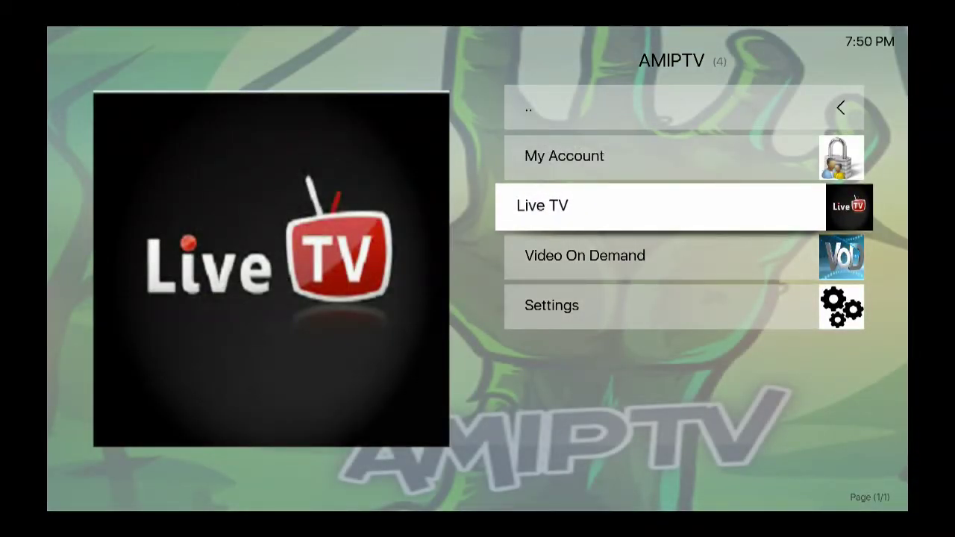
pyautogui.press('Down')
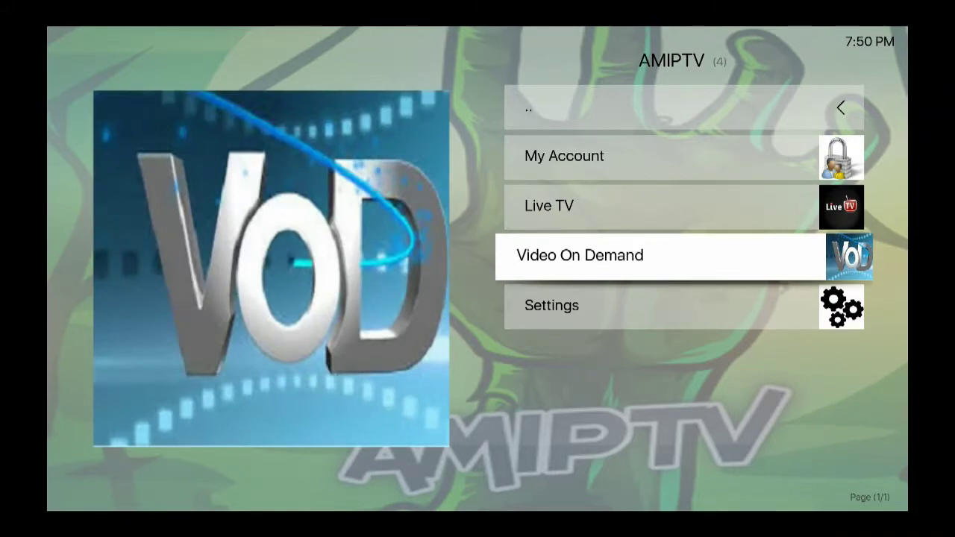
pyautogui.press('Down')
pyautogui.press('Up')
pyautogui.press('Up')
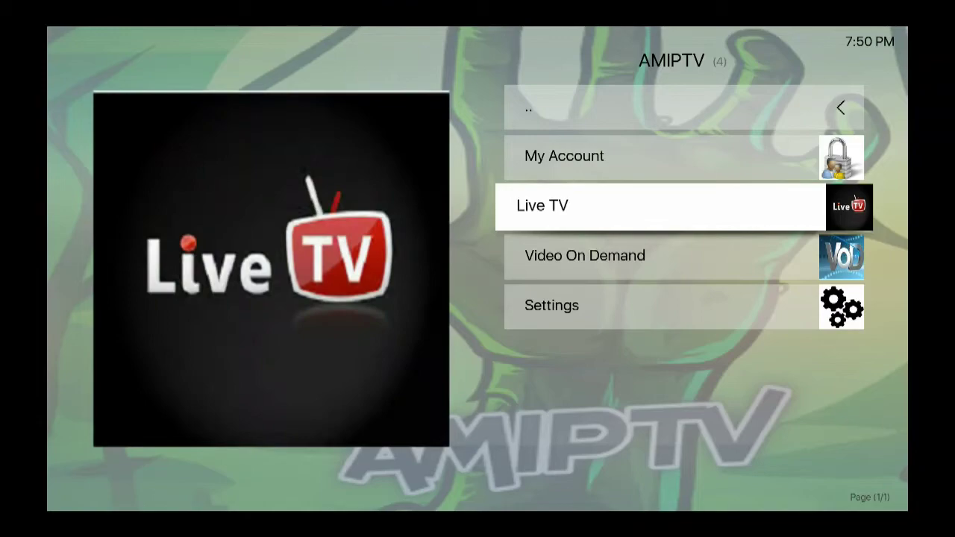
pyautogui.press('Return')
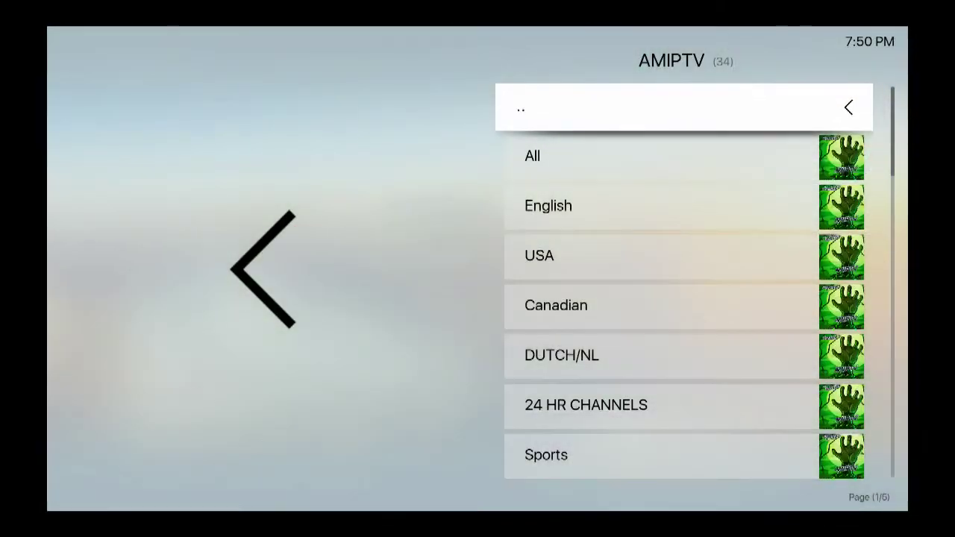
# Step: Scroll the Live TV categories from All, English and Canadian down to KIDS
pyautogui.press('Down')
pyautogui.press('Down')
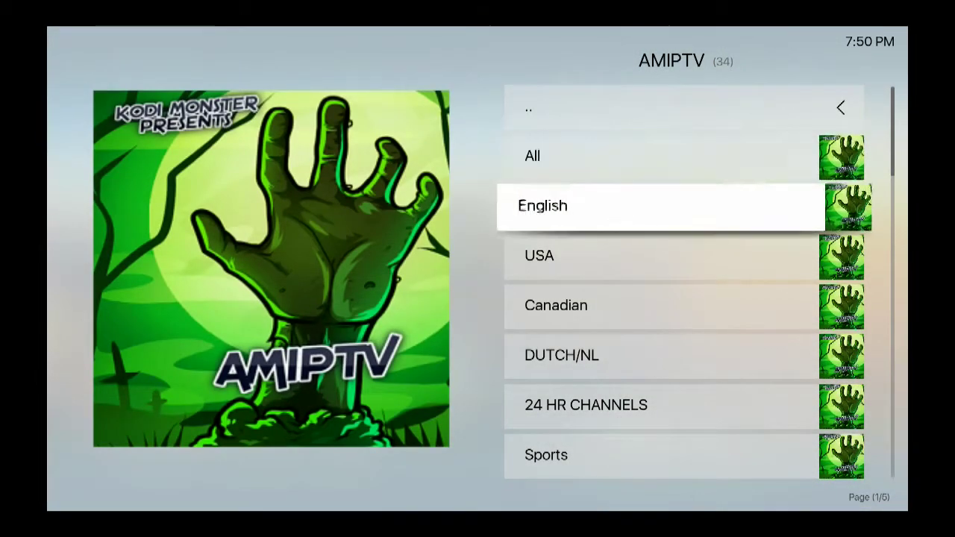
pyautogui.press('Down')
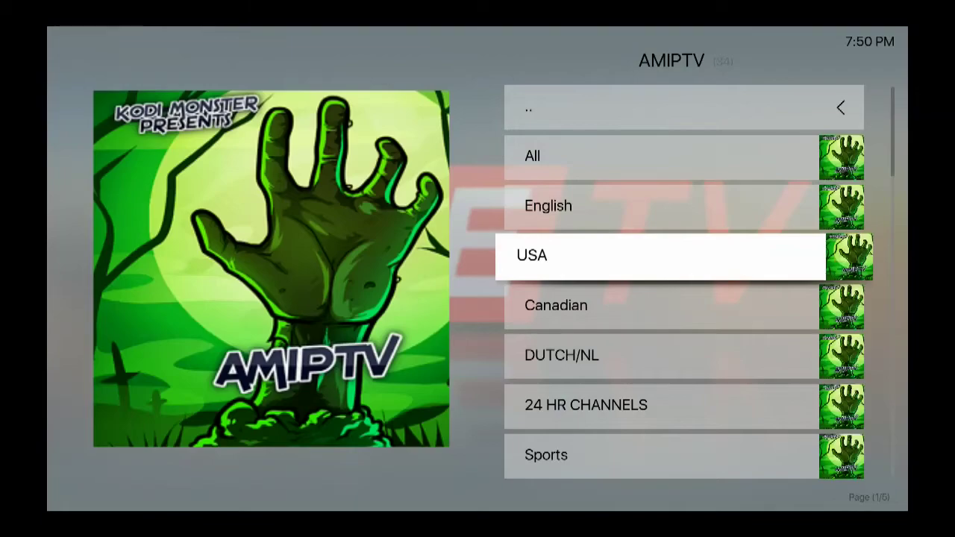
pyautogui.press('Down')
pyautogui.press('Down')
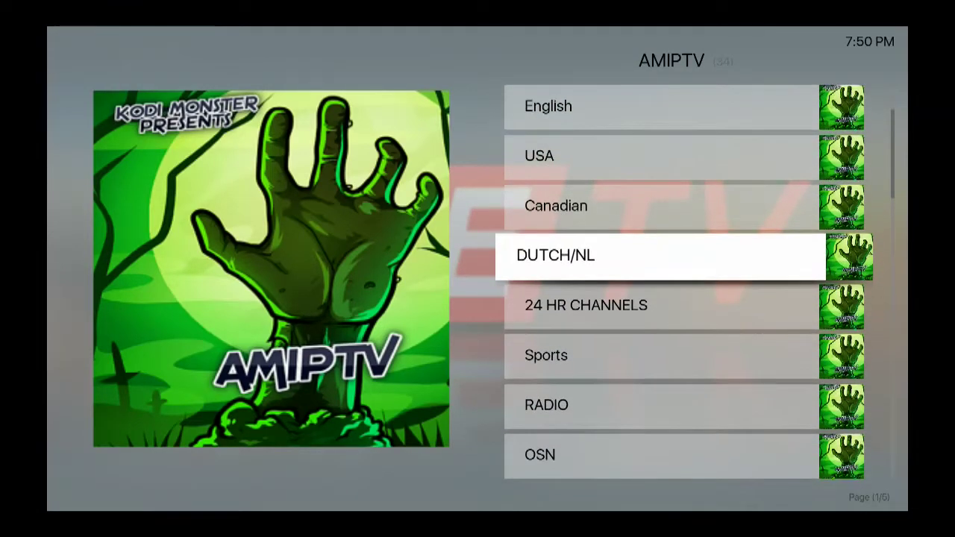
pyautogui.press('Down')
pyautogui.press('Down')
pyautogui.press('Down')
pyautogui.press('Down')
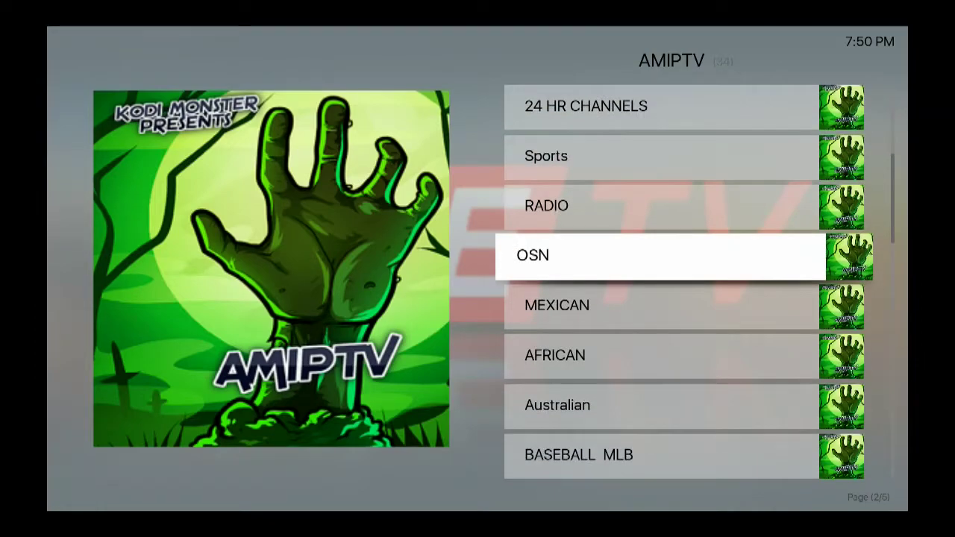
pyautogui.press('Down')
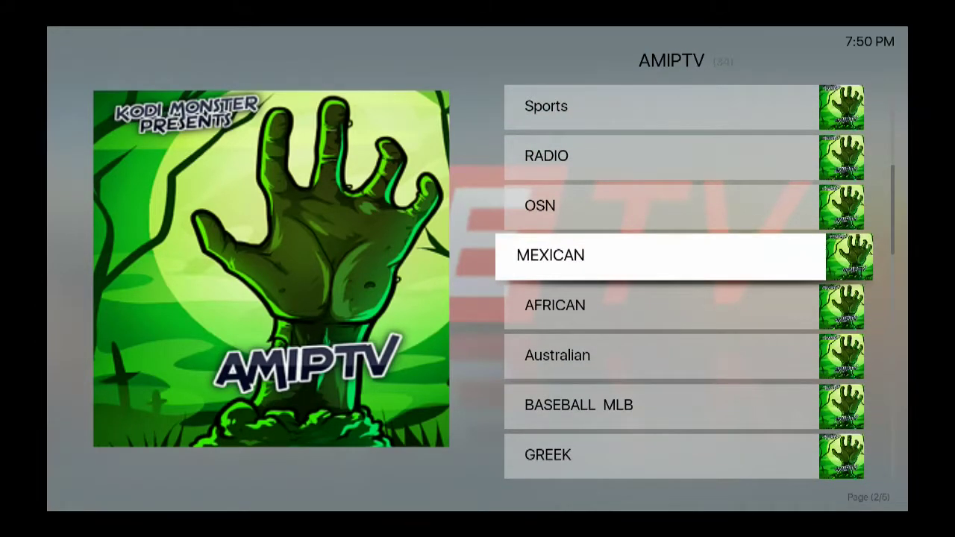
pyautogui.press('Down')
pyautogui.press('Down')
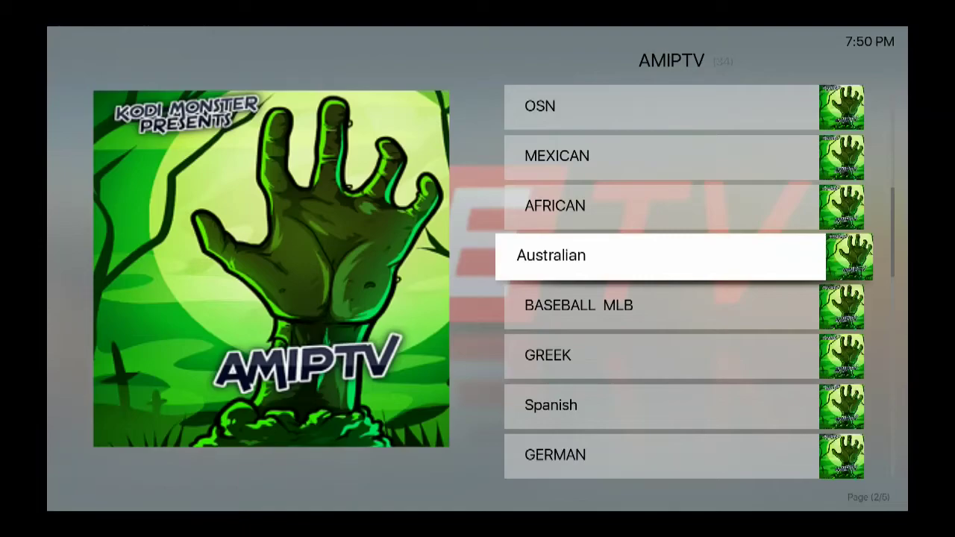
pyautogui.press('Down')
pyautogui.press('Down')
pyautogui.press('Down')
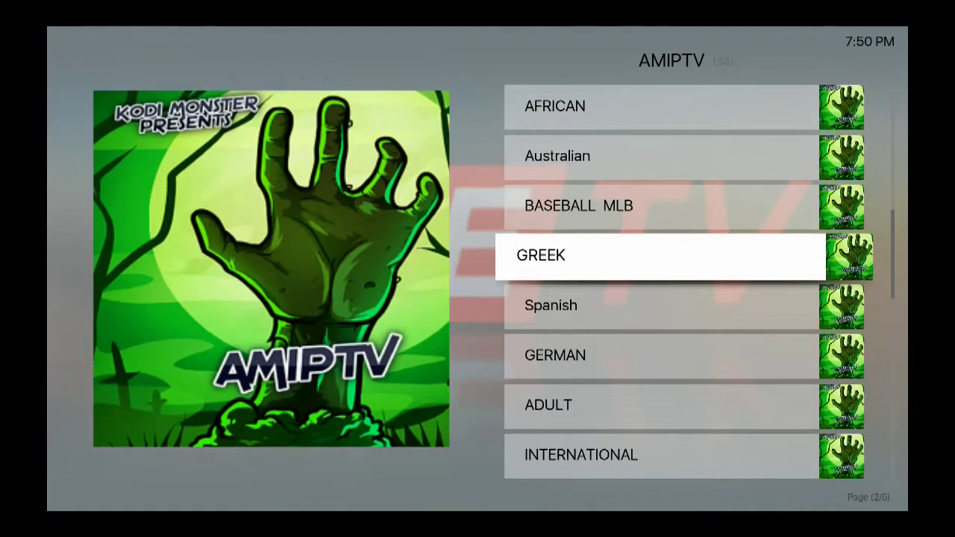
pyautogui.press('Down')
pyautogui.press('Down')
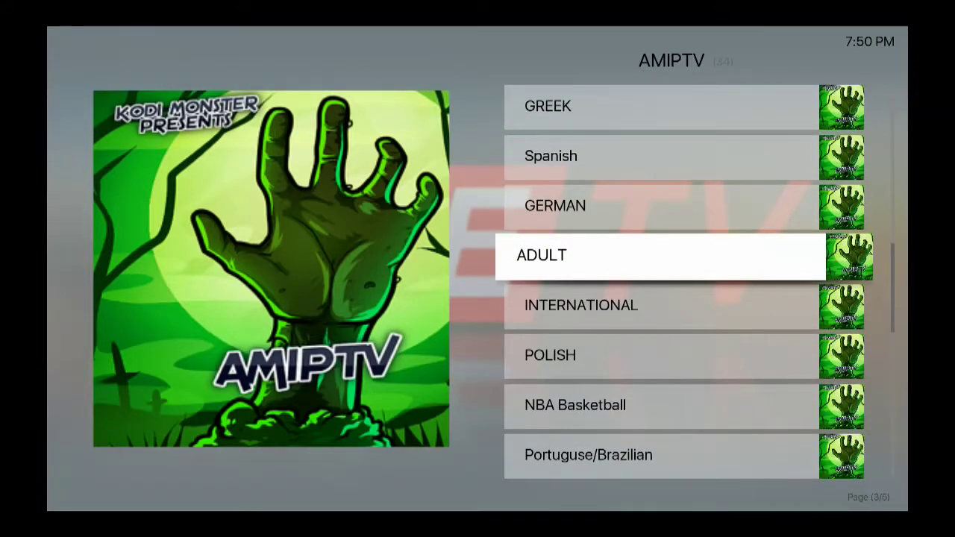
pyautogui.press('Down')
pyautogui.press('Down')
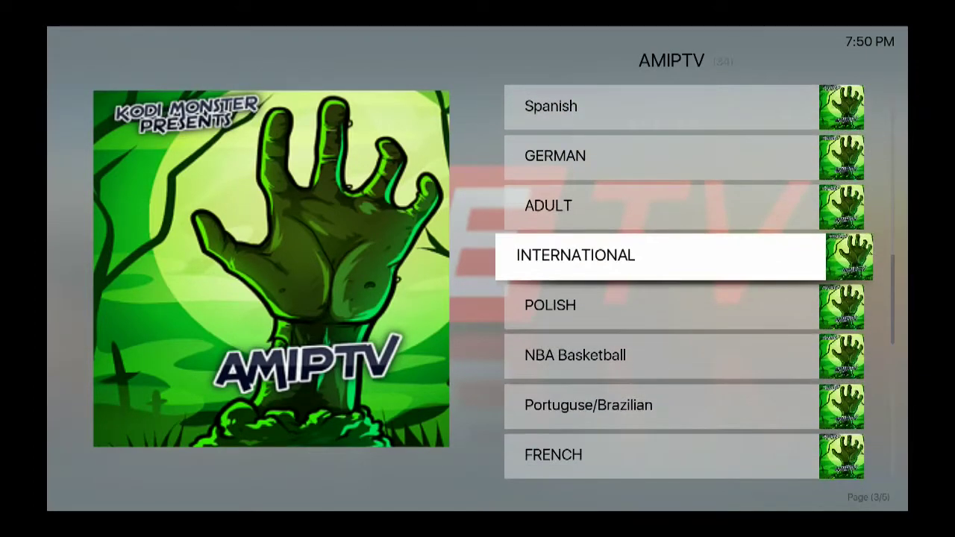
pyautogui.press('Down')
pyautogui.press('Down')
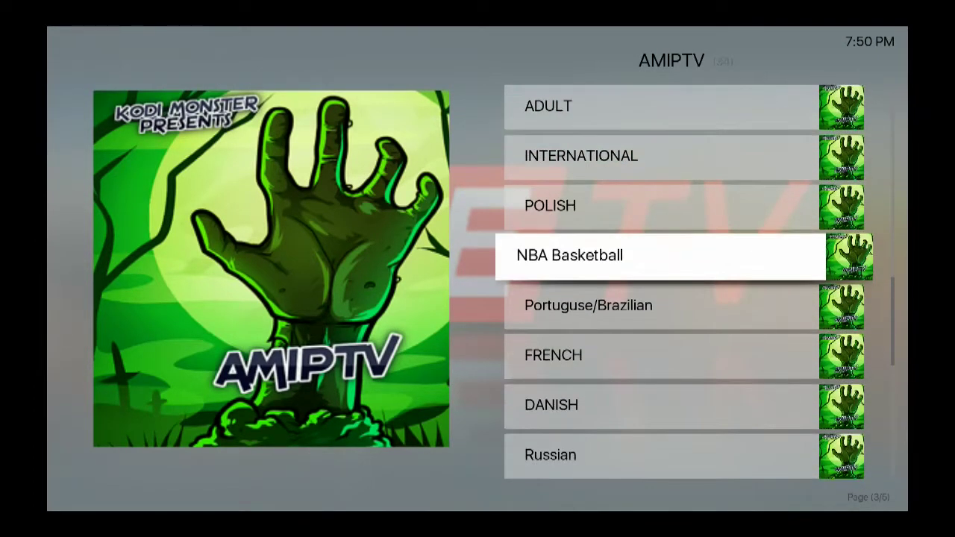
pyautogui.press('Down')
pyautogui.press('Down')
pyautogui.press('Down')
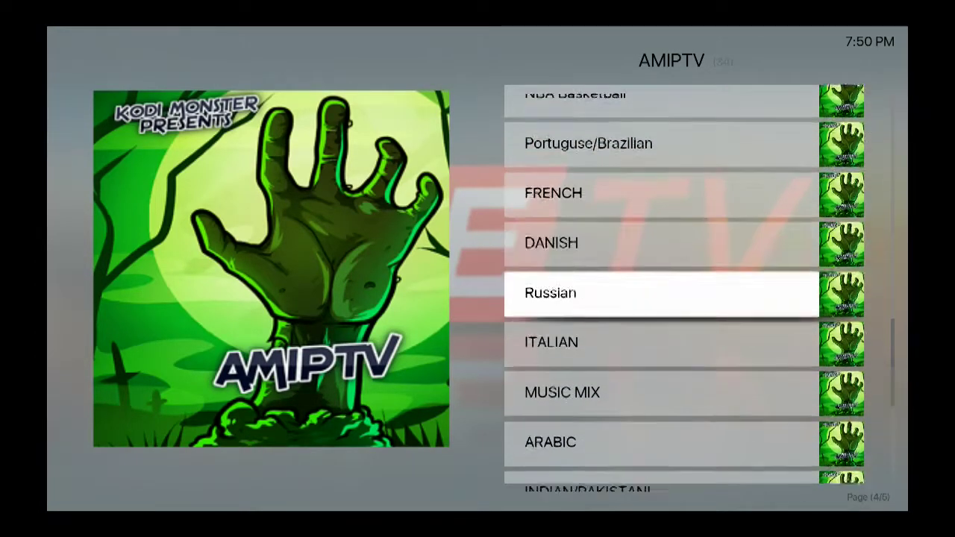
pyautogui.press('Down')
pyautogui.press('Down')
pyautogui.press('Down')
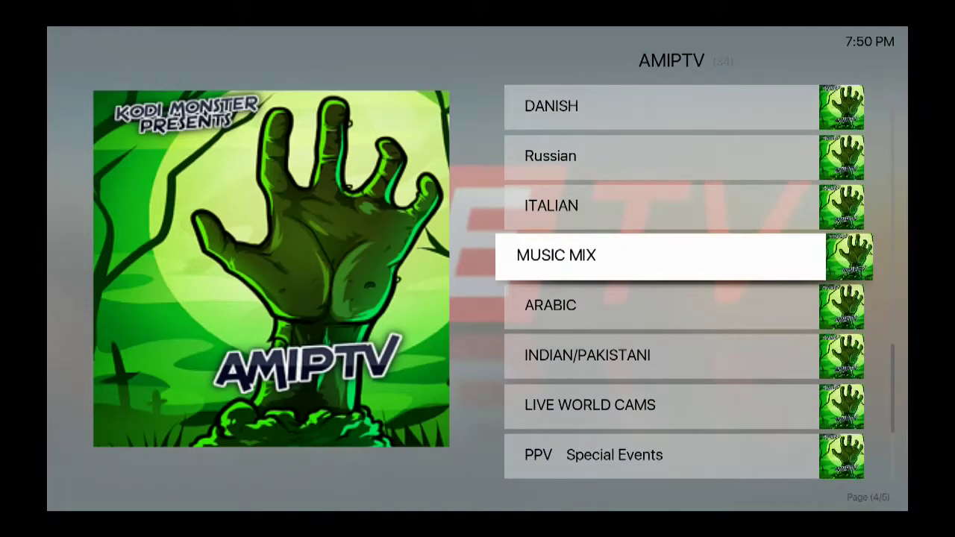
pyautogui.press('Down')
pyautogui.press('Down')
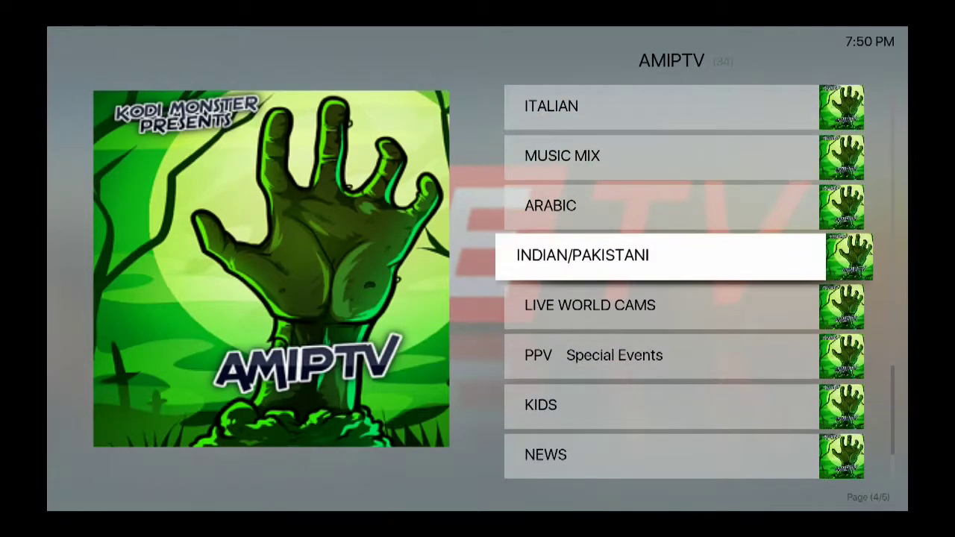
pyautogui.press('Down')
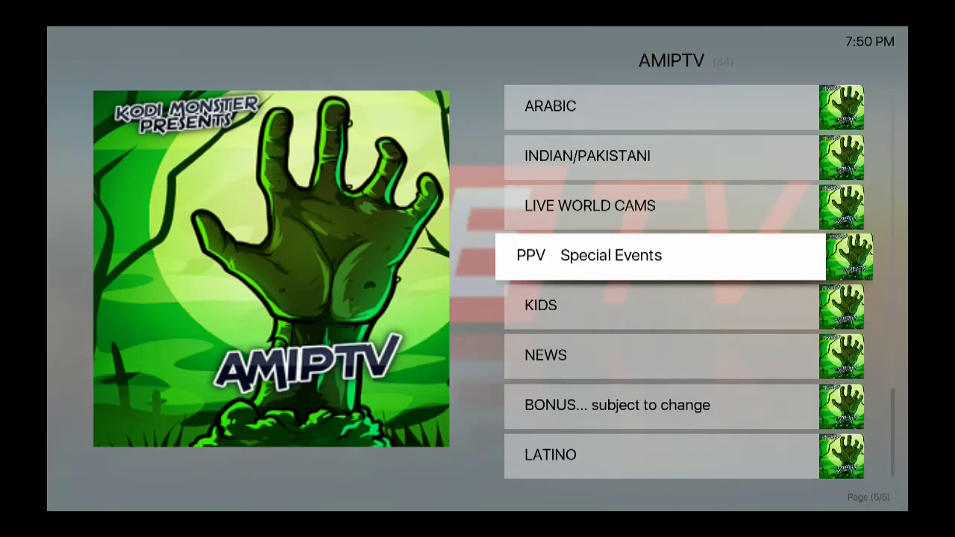
pyautogui.press('Down')
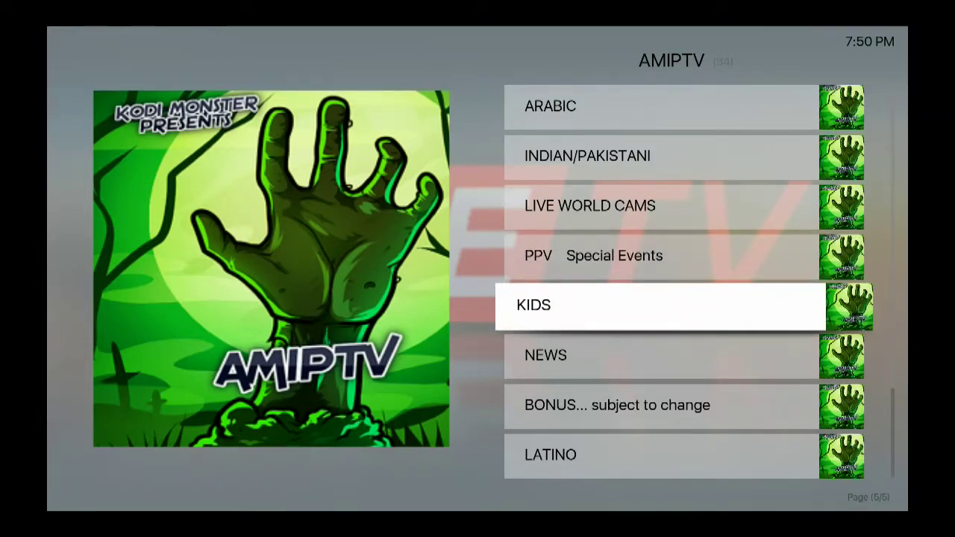
pyautogui.press('Down')
pyautogui.press('Down')
pyautogui.press('Down')
pyautogui.press('Up')
pyautogui.press('Up')
pyautogui.press('Up')
pyautogui.press('Up')
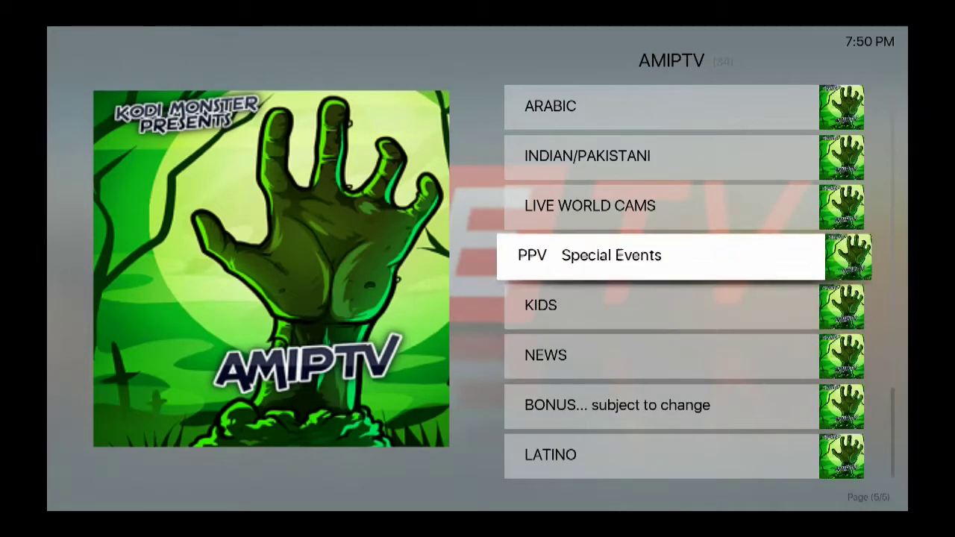
pyautogui.press('Down')
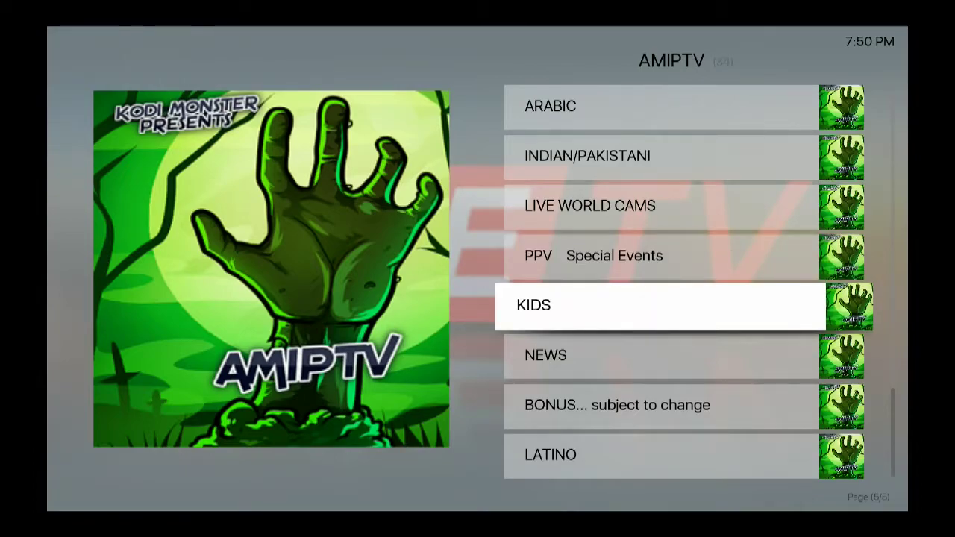
# Step: Open the KIDS category and start the Baby TV channel
pyautogui.press('Return')
pyautogui.press('Down')
pyautogui.press('Down')
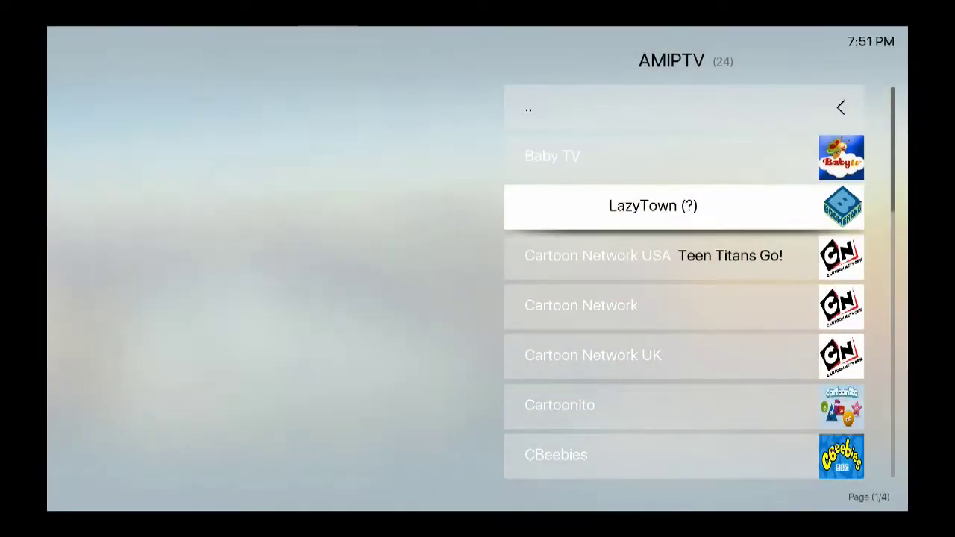
pyautogui.press('Down')
pyautogui.press('Up')
pyautogui.press('Up')
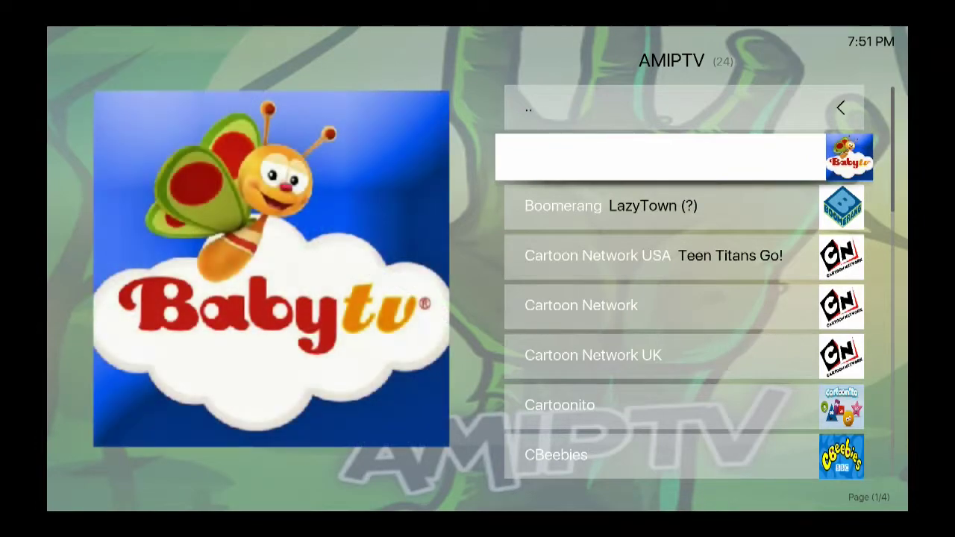
pyautogui.press('Return')
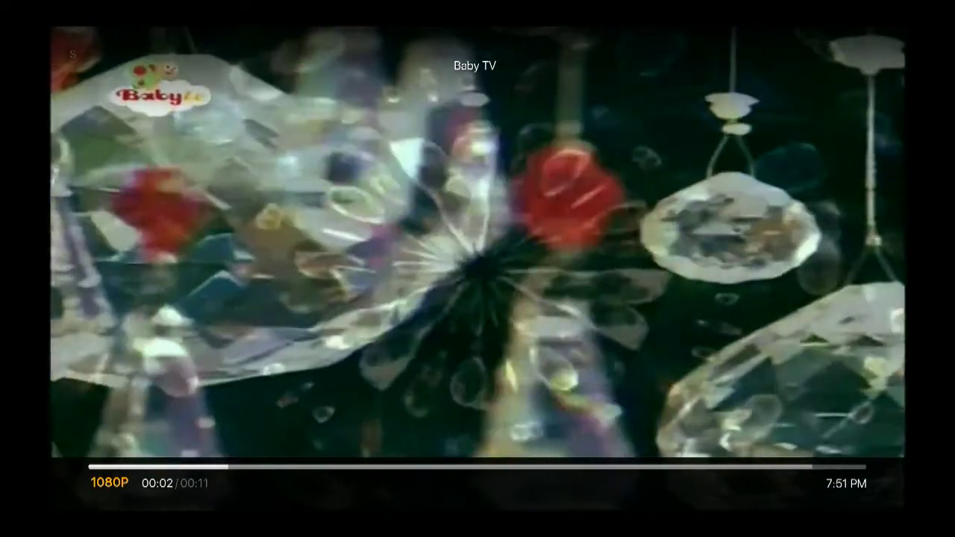
# Step: Stop Baby TV, then play Cartoon Network and stop it again
pyautogui.press('Return')
pyautogui.press('Left')
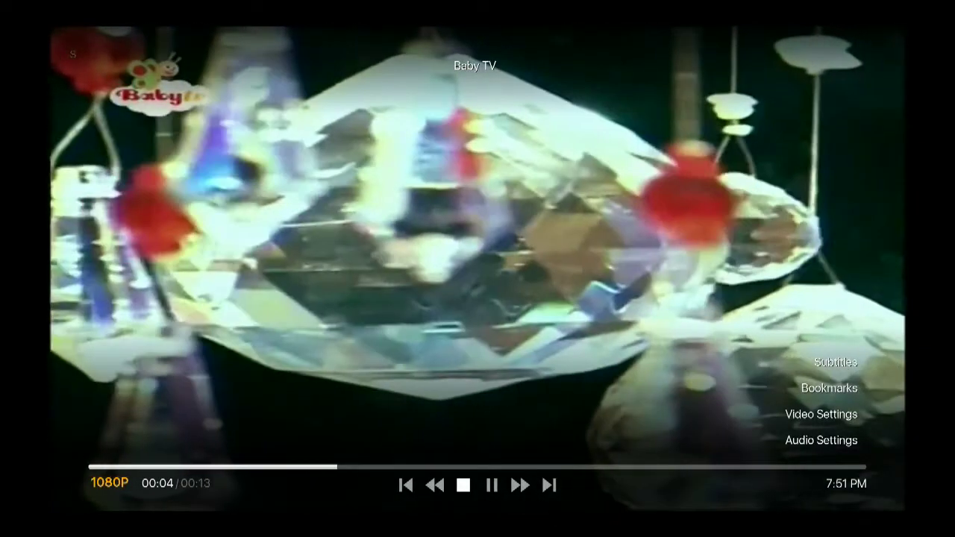
pyautogui.press('Return')
pyautogui.press('Down')
pyautogui.press('Down')
pyautogui.press('Down')
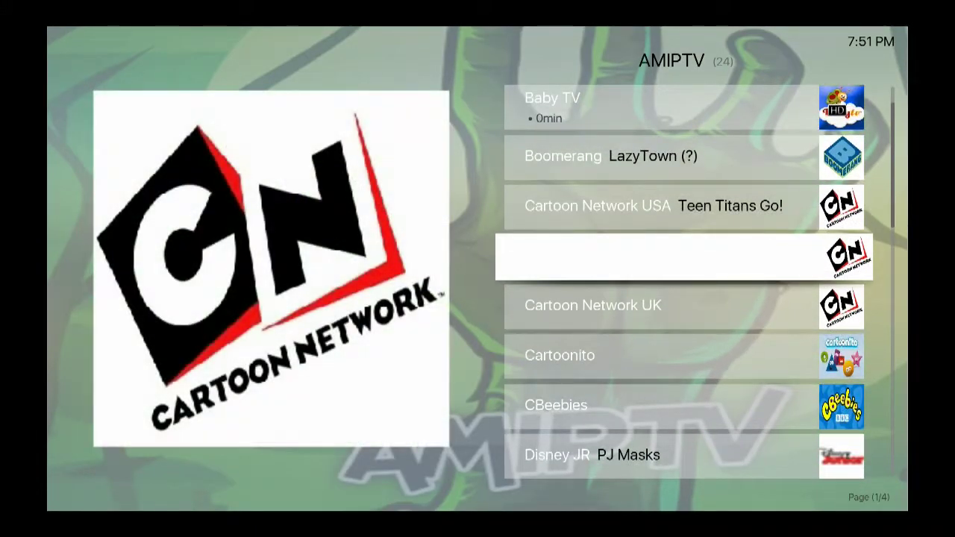
pyautogui.press('Up')
pyautogui.press('Down')
pyautogui.press('Down')
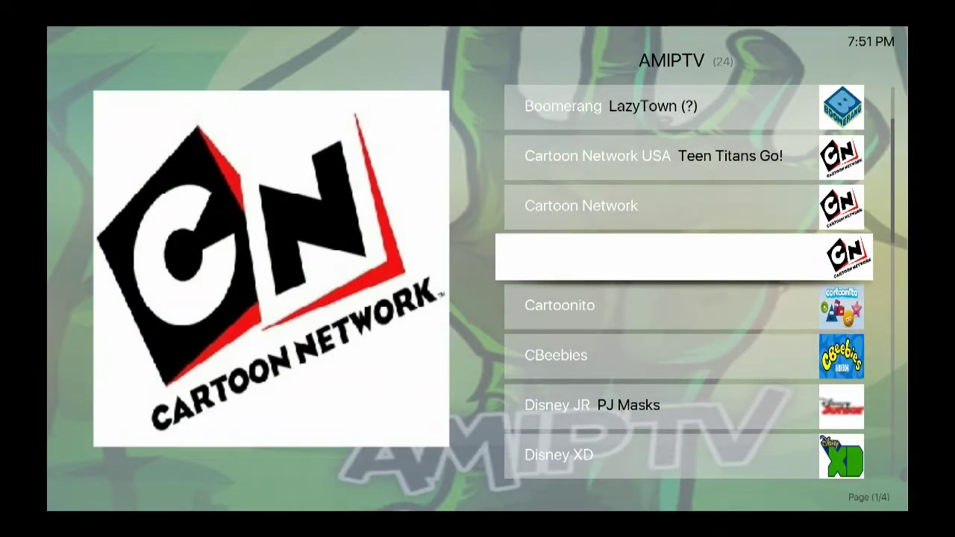
pyautogui.press('Up')
pyautogui.press('Return')
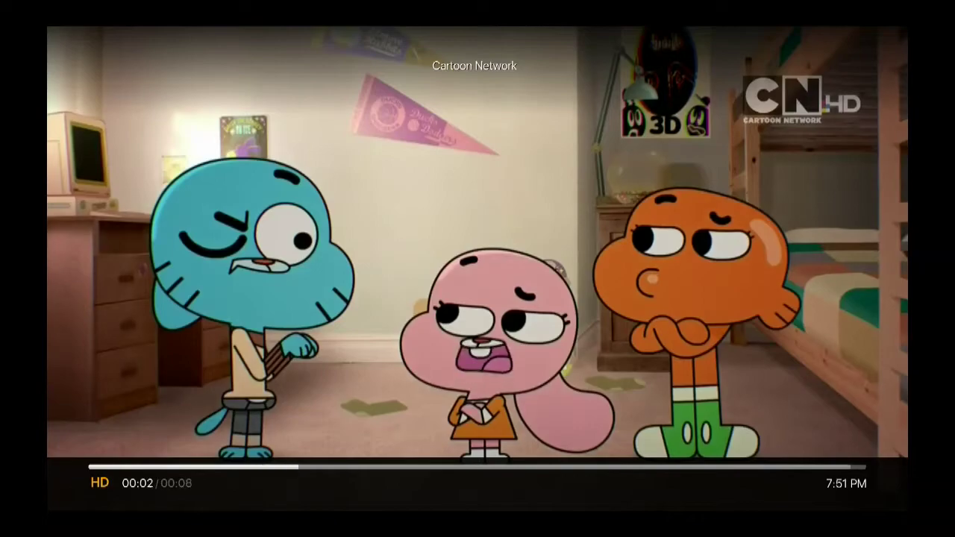
pyautogui.press('Return')
pyautogui.press('Escape')
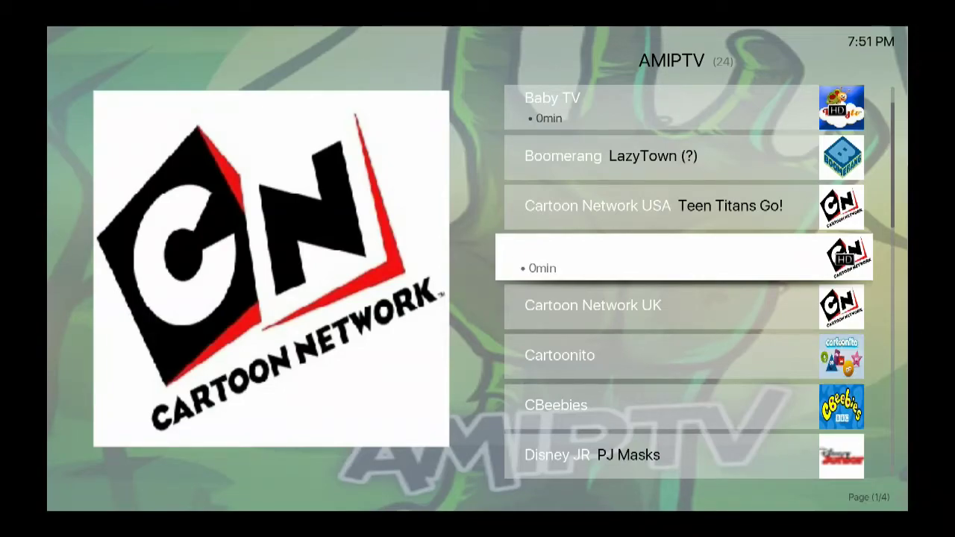
# Step: Watch Disney XD, then leave its playback for the kids channel list
pyautogui.press('Down')
pyautogui.press('Down')
pyautogui.press('Down')
pyautogui.press('Down')
pyautogui.press('Down')
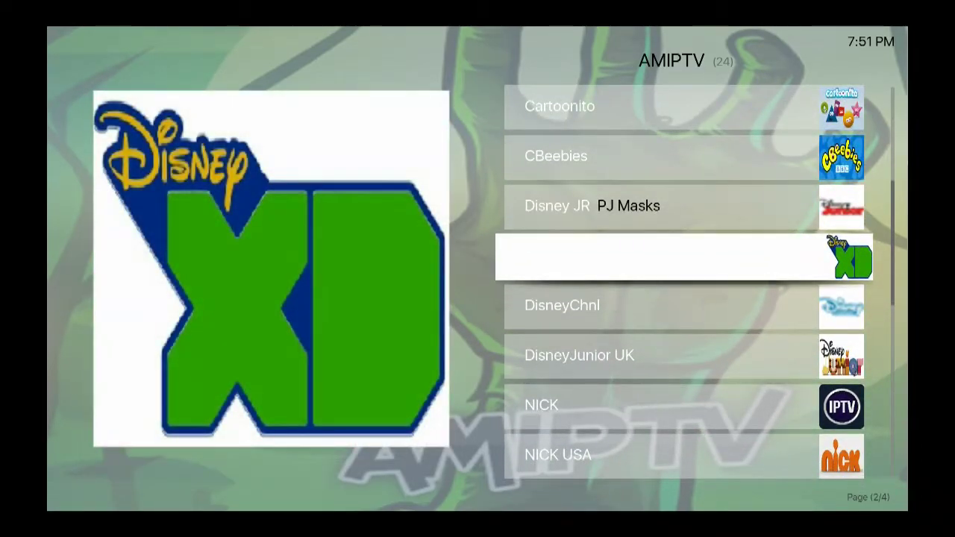
pyautogui.press('Return')
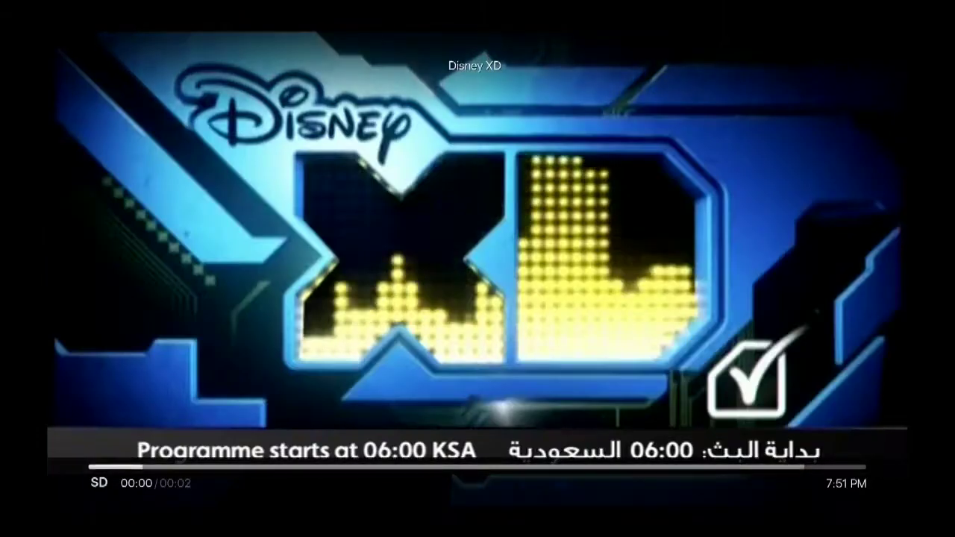
pyautogui.press('Return')
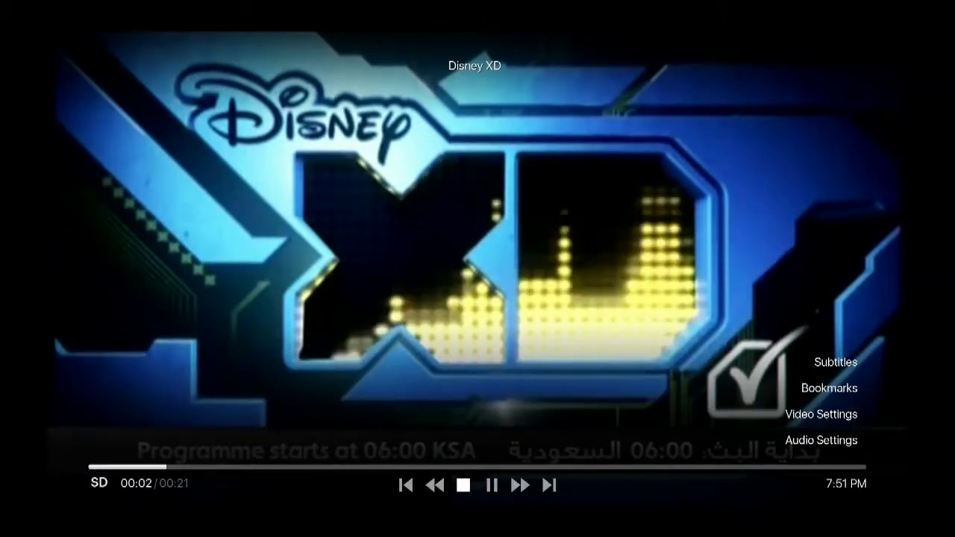
pyautogui.press('Left')
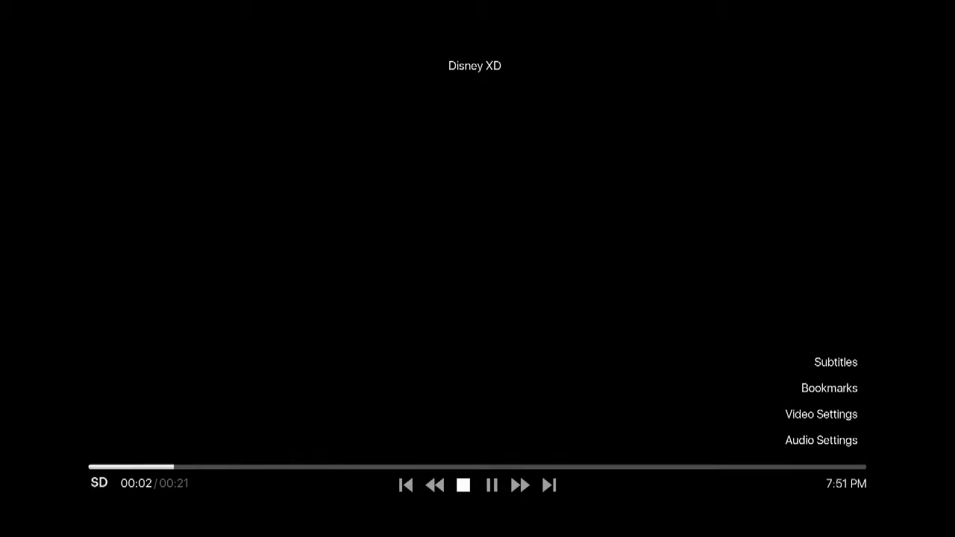
pyautogui.press('Escape')
# Step: Scroll past the NICK channels to the last kids channel, then return to the category list
pyautogui.press('Down')
pyautogui.press('Down')
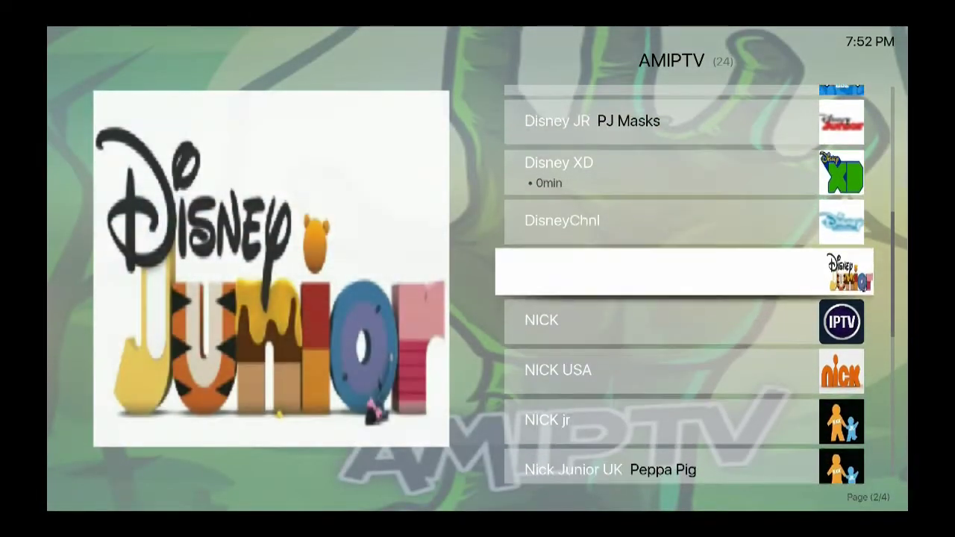
pyautogui.press('Down')
pyautogui.press('Down')
pyautogui.press('Down')
pyautogui.press('Down')
pyautogui.press('Down')
pyautogui.press('Down')
pyautogui.press('Down')
pyautogui.press('Down')
pyautogui.press('Down')
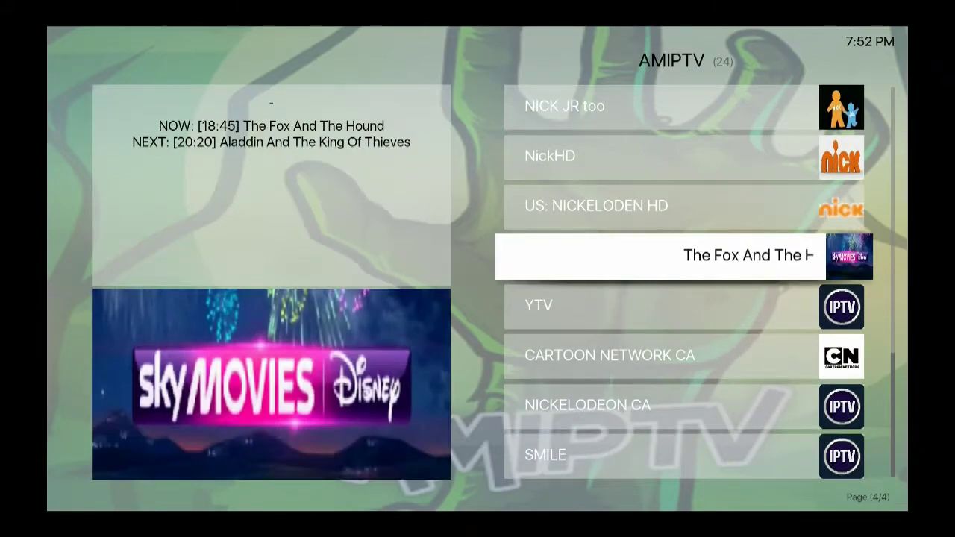
pyautogui.press('Down')
pyautogui.press('Down')
pyautogui.press('Down')
pyautogui.press('Down')
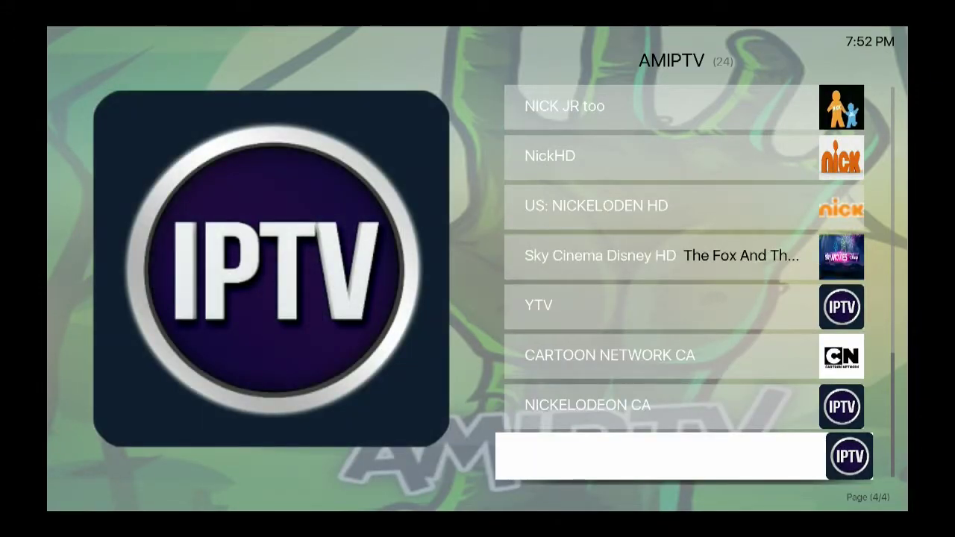
pyautogui.press('Escape')
pyautogui.press('Up')
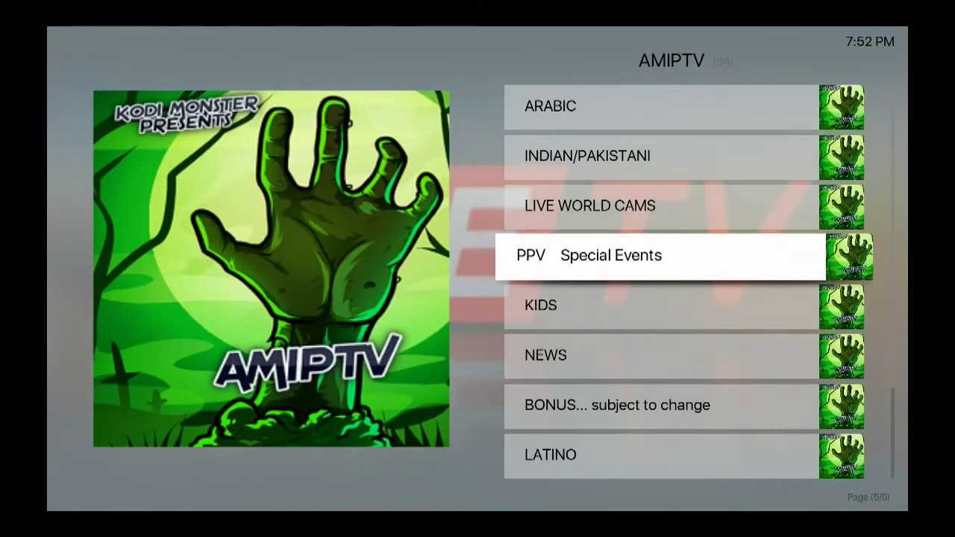
# Step: Open PPV Special Events, scroll its UFC channels, and return to the categories
pyautogui.press('Return')
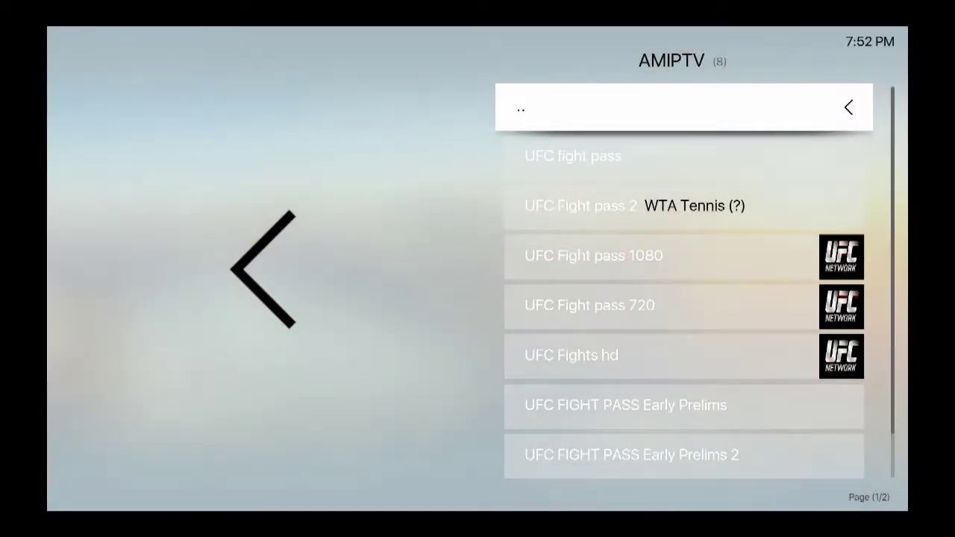
pyautogui.press('Down')
pyautogui.press('Down')
pyautogui.press('Down')
pyautogui.press('Down')
pyautogui.press('Down')
pyautogui.press('Down')
pyautogui.press('Down')
pyautogui.press('Down')
pyautogui.press('Down')
pyautogui.press('Down')
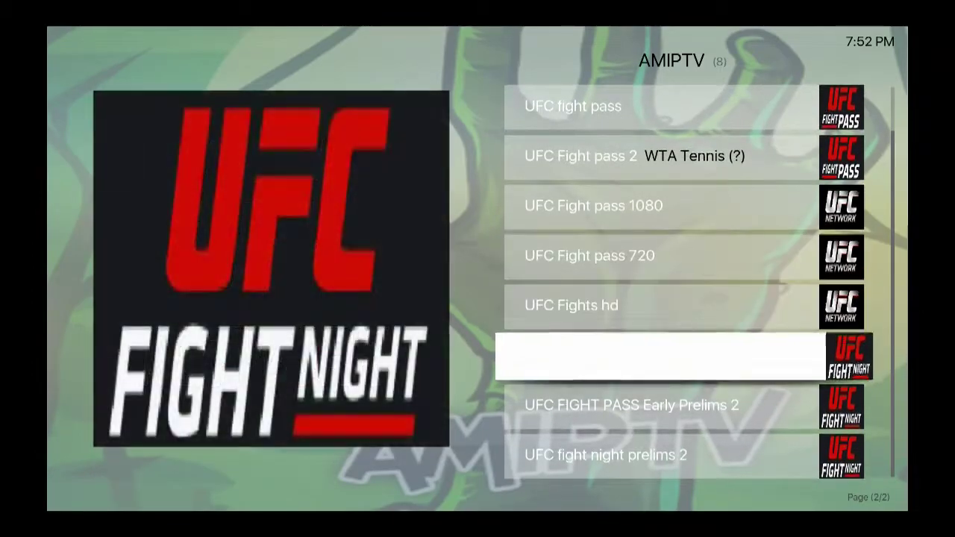
pyautogui.press('Down')
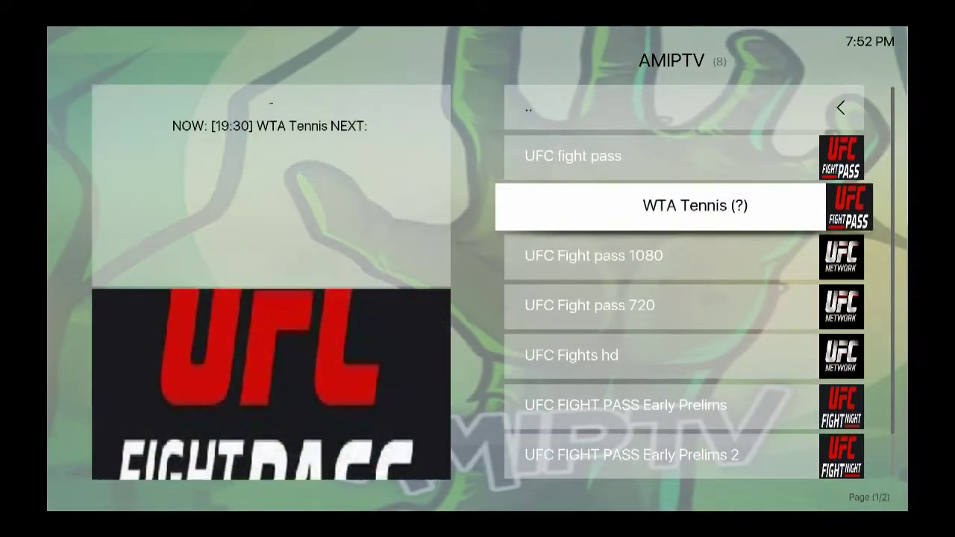
pyautogui.press('BackSpace')
# Step: Open LIVE WORLD CAMS, try the NYC Brooklyn Bridge, Harbor and Times Square cams, then go back
pyautogui.press('Up')
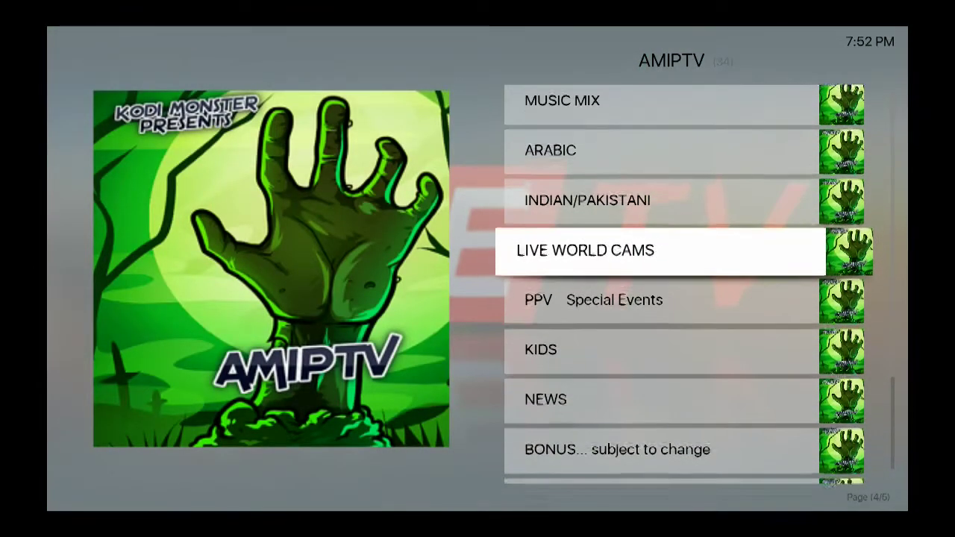
pyautogui.press('Return')
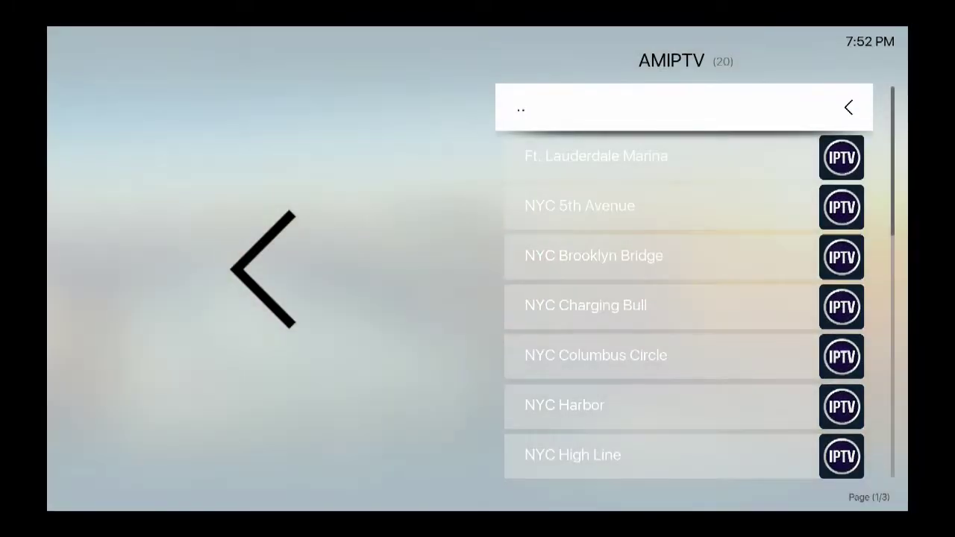
pyautogui.press('Down')
pyautogui.press('Down')
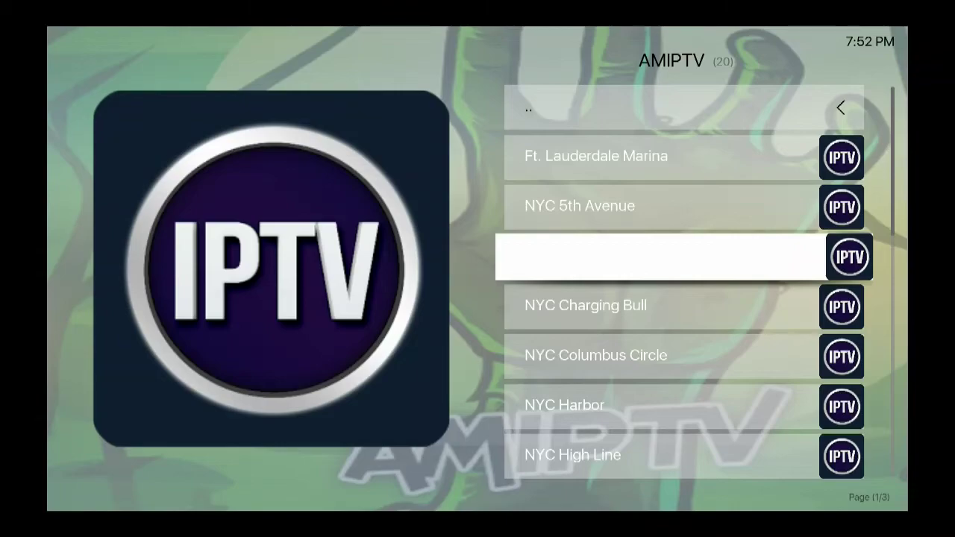
pyautogui.press('Return')
pyautogui.press('Down')
pyautogui.press('Down')
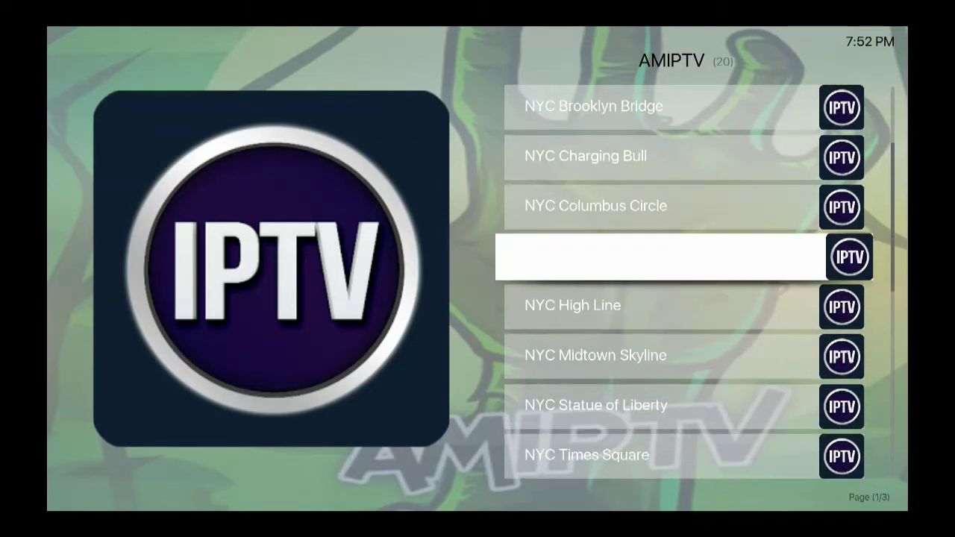
pyautogui.press('Return')
pyautogui.press('Down')
pyautogui.press('Down')
pyautogui.press('Down')
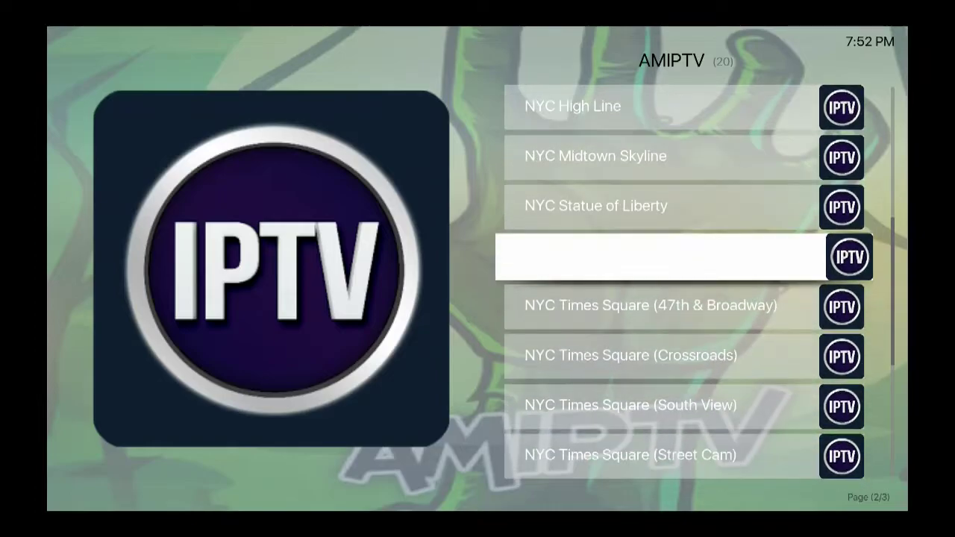
pyautogui.press('Return')
pyautogui.press('Down')
pyautogui.press('Down')
pyautogui.press('Down')
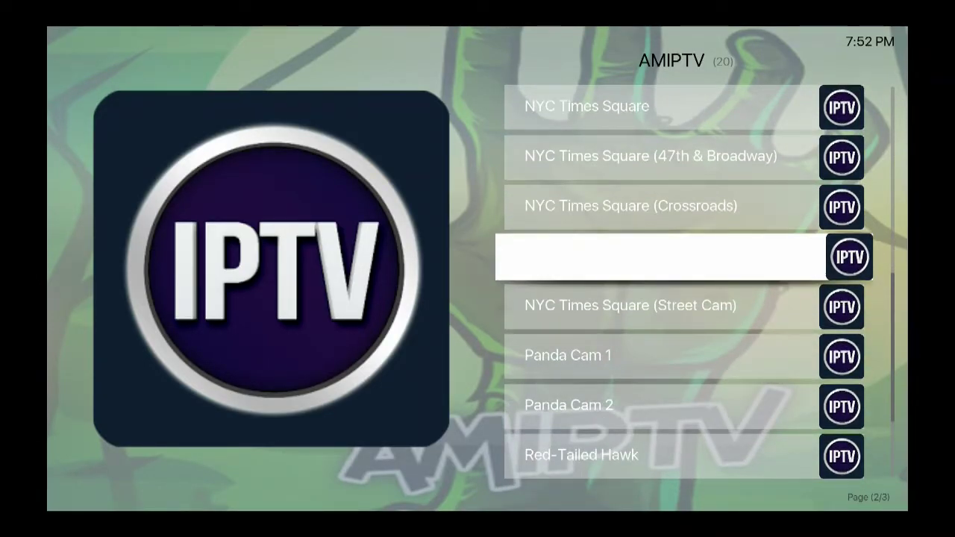
pyautogui.press('BackSpace')
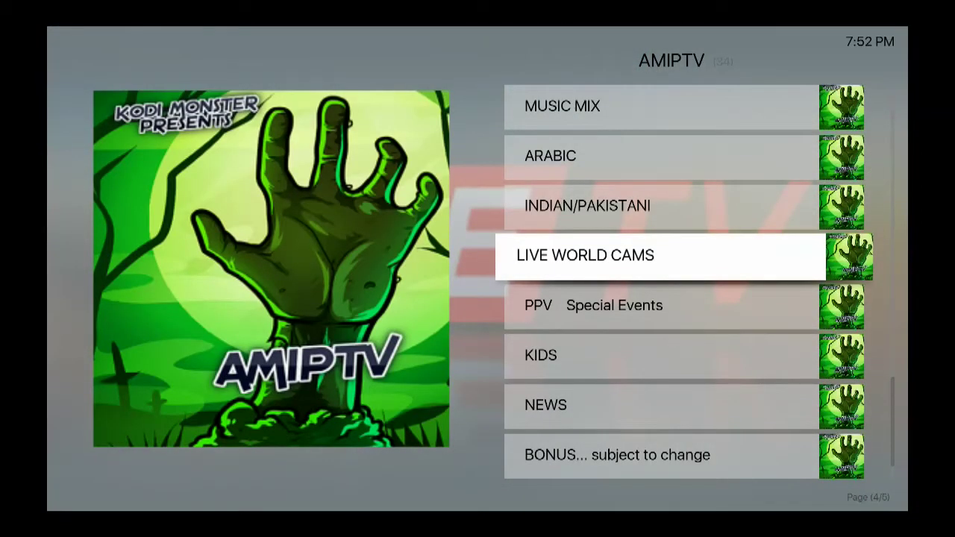
pyautogui.press('Up')
pyautogui.press('Up')
pyautogui.press('Up')
# Step: Open BASEBALL MLB, play MLB Network's MLB Tonight, then stop it
pyautogui.press('Up')
pyautogui.press('Up')
pyautogui.press('Up')
pyautogui.press('Up')
pyautogui.press('Up')
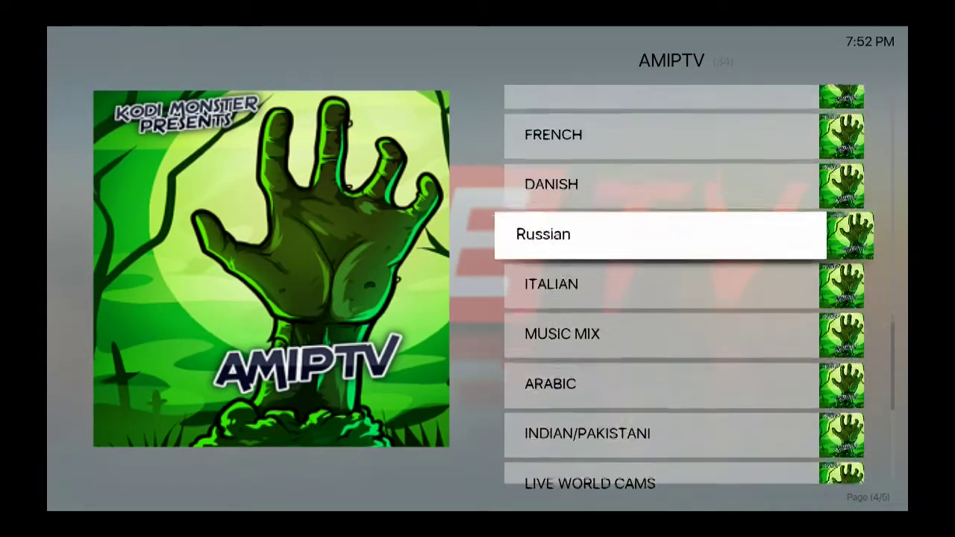
pyautogui.press('Up')
pyautogui.press('Up')
pyautogui.press('Up')
pyautogui.press('Up')
pyautogui.press('Up')
pyautogui.press('Up')
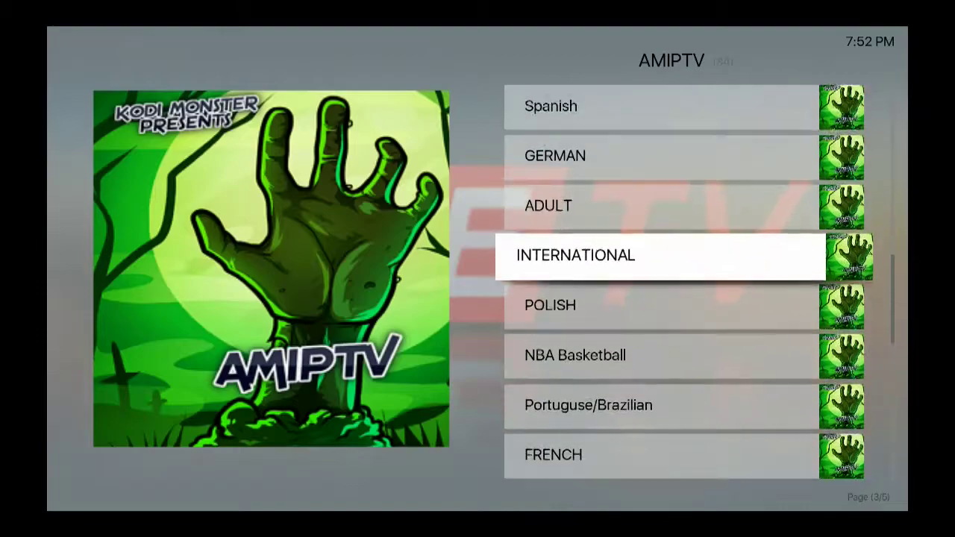
pyautogui.press('Up')
pyautogui.press('Up')
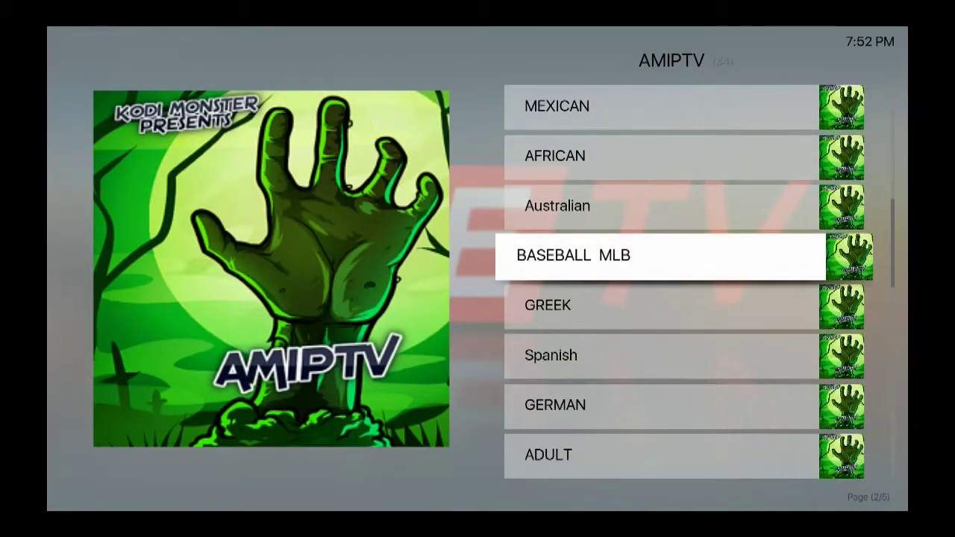
pyautogui.press('Return')
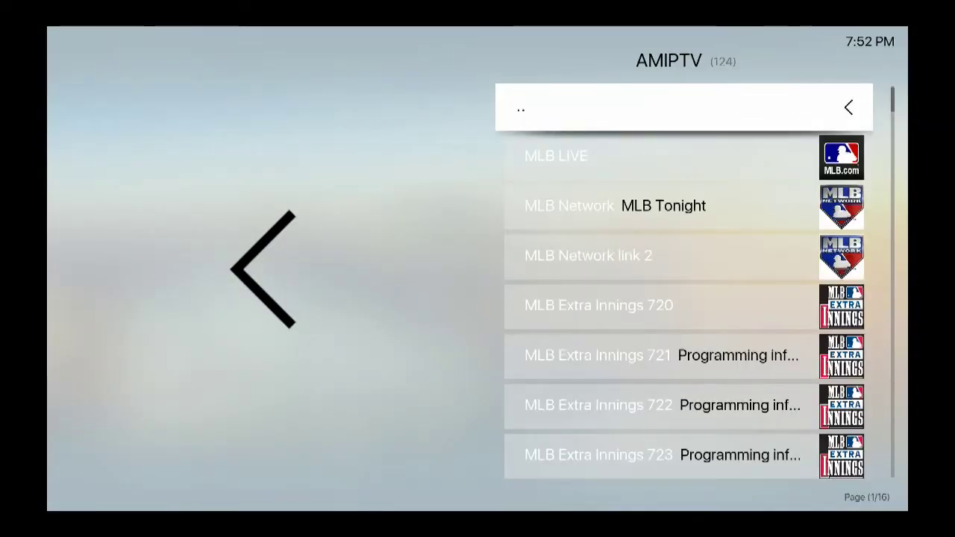
pyautogui.press('Down')
pyautogui.press('Down')
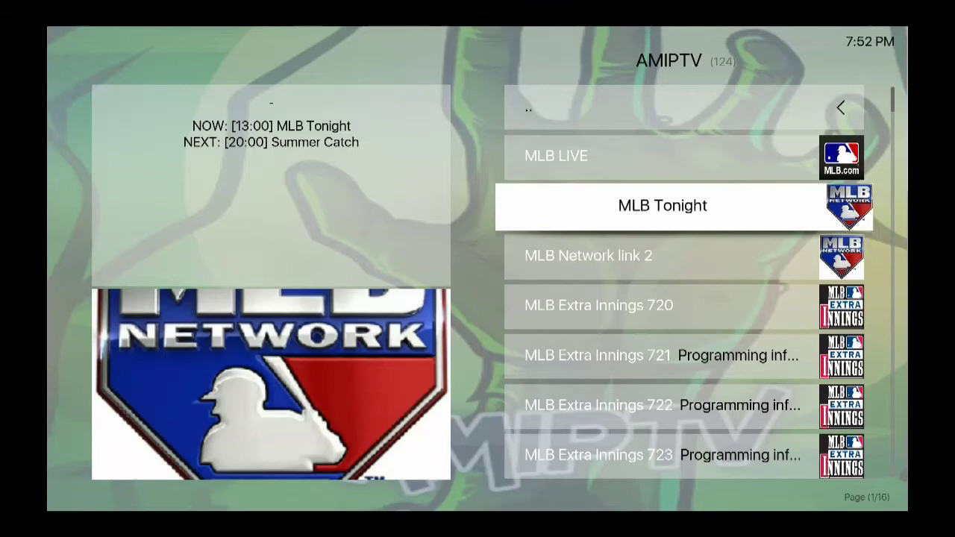
pyautogui.press('Return')
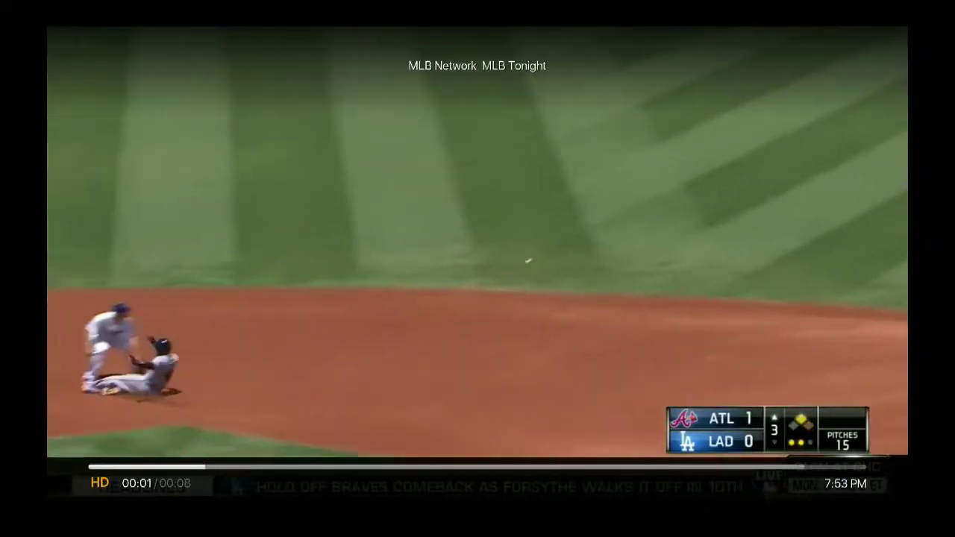
pyautogui.press('Return')
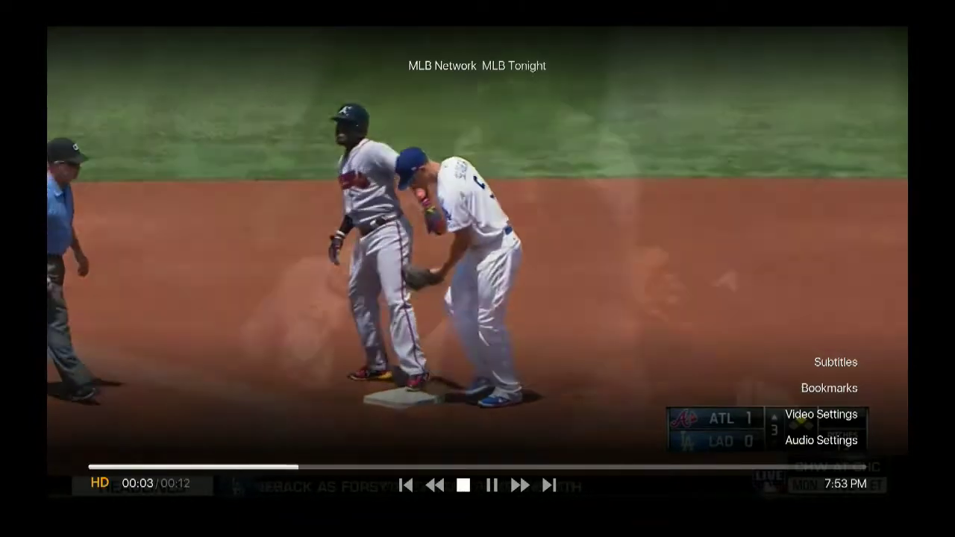
pyautogui.press('Escape')
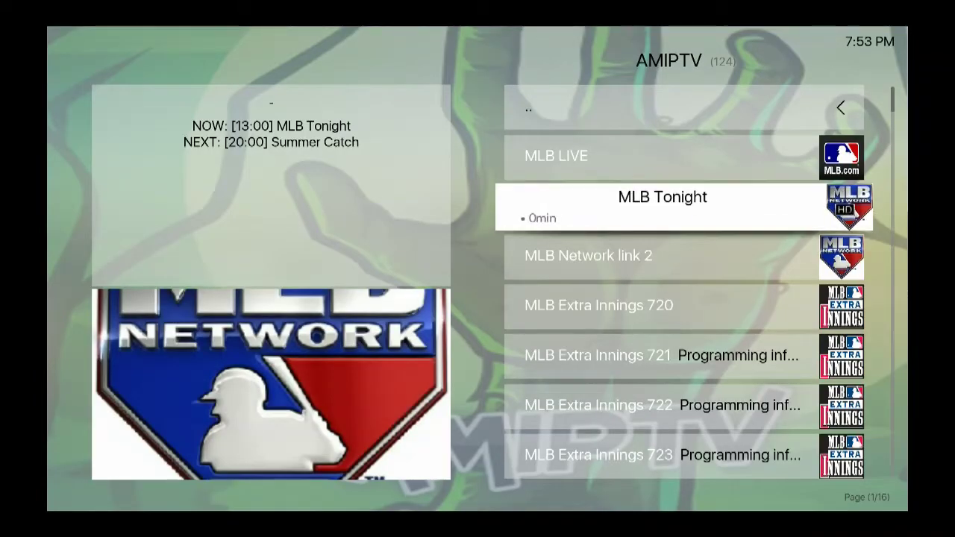
# Step: Try to play MLB Extra Innings 720 and dismiss the Playback failed message
pyautogui.press('Down')
pyautogui.press('Down')
pyautogui.press('Down')
pyautogui.press('Down')
pyautogui.press('Down')
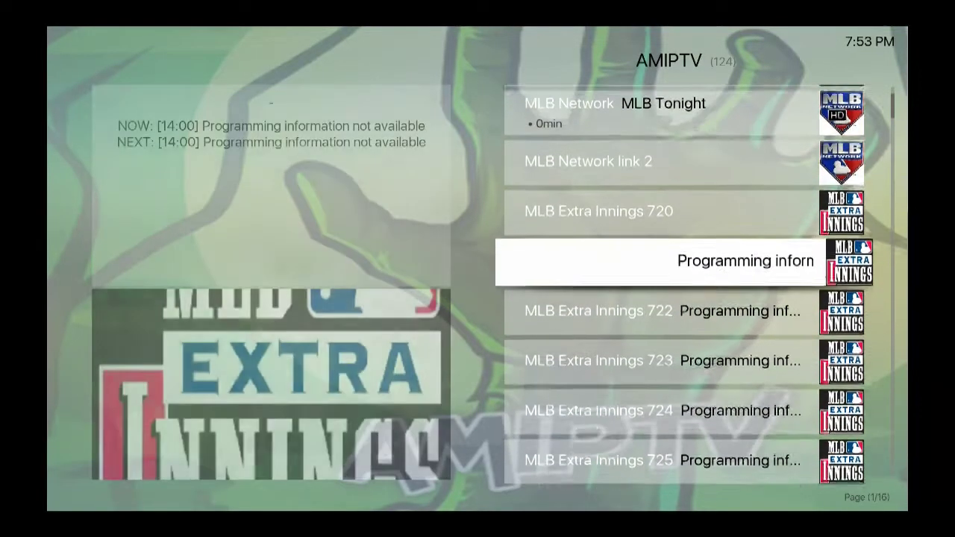
pyautogui.press('Up')
pyautogui.press('Up')
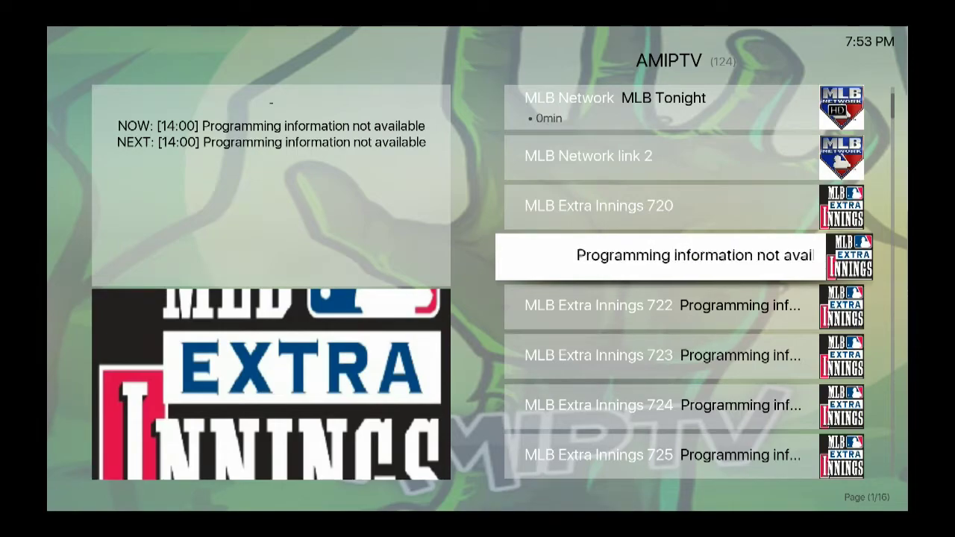
pyautogui.press('Up')
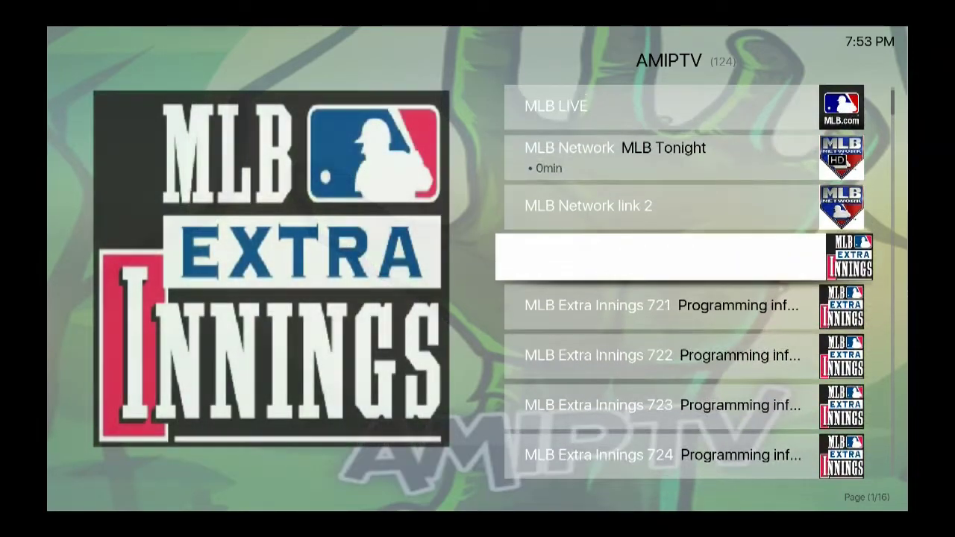
pyautogui.press('Return')
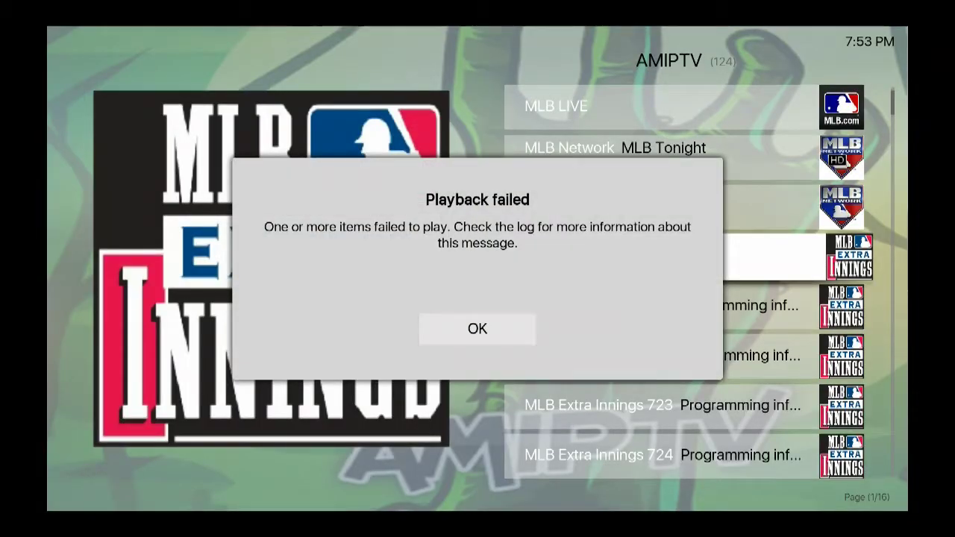
pyautogui.rightClick(343, 496)
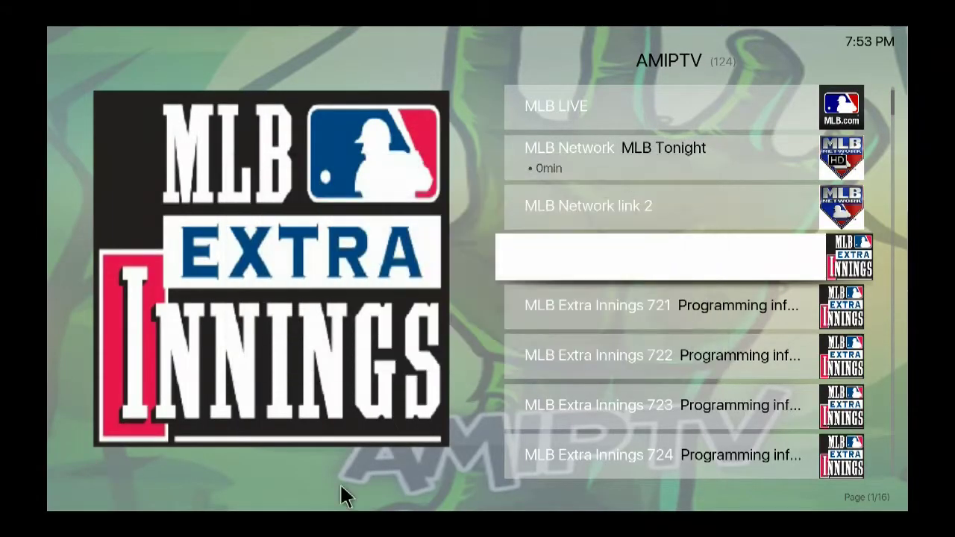
# Step: Scroll down the Extra Innings channels to MLB Extra Innings 745
pyautogui.press('Down')
pyautogui.press('Down')
pyautogui.press('Down')
pyautogui.press('Down')
pyautogui.press('Down')
pyautogui.press('Down')
pyautogui.press('Down')
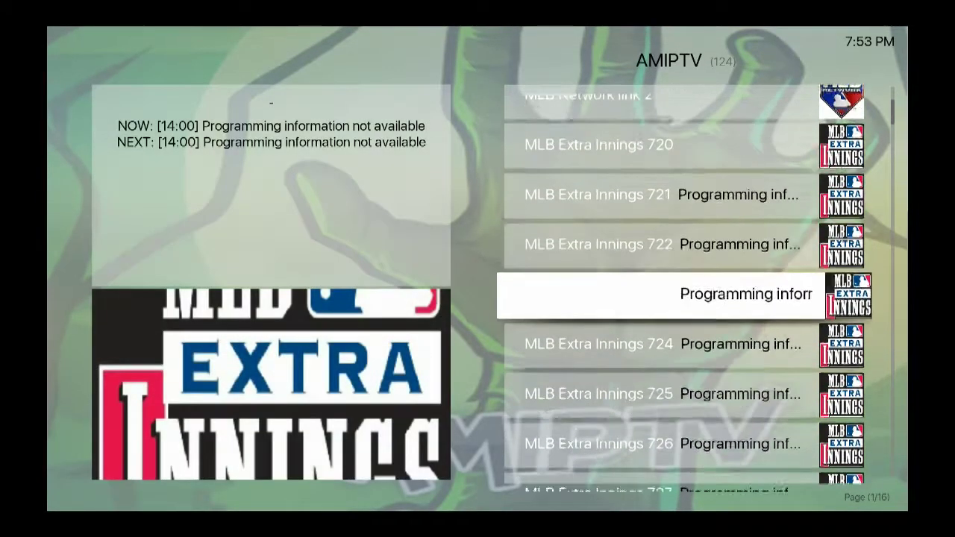
pyautogui.press('Down')
pyautogui.press('Down')
pyautogui.press('Down')
pyautogui.press('Down')
pyautogui.press('Down')
pyautogui.press('Down')
pyautogui.press('Down')
pyautogui.press('Down')
pyautogui.press('Down')
pyautogui.press('Down')
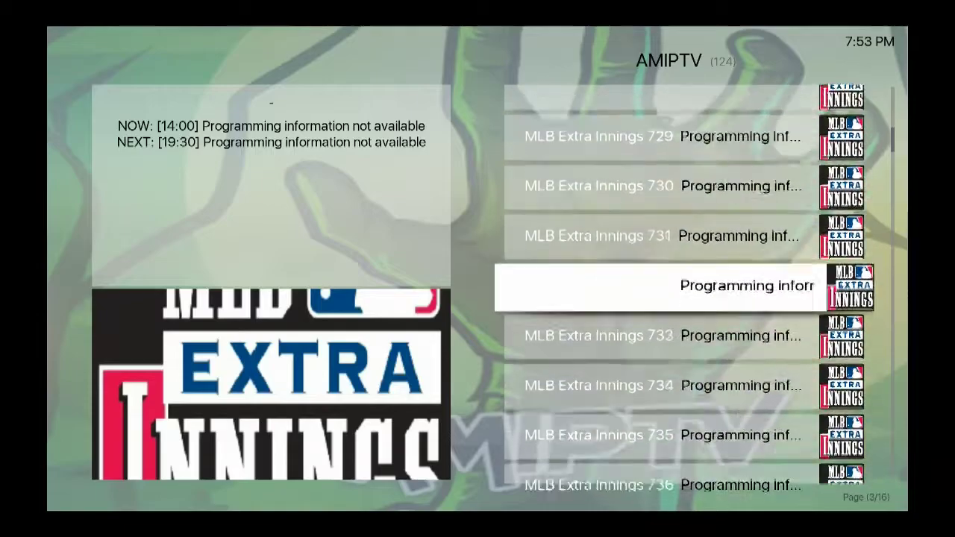
pyautogui.press('Down')
pyautogui.press('Down')
pyautogui.press('Down')
pyautogui.press('Down')
pyautogui.press('Down')
pyautogui.press('Down')
pyautogui.press('Down')
pyautogui.press('Down')
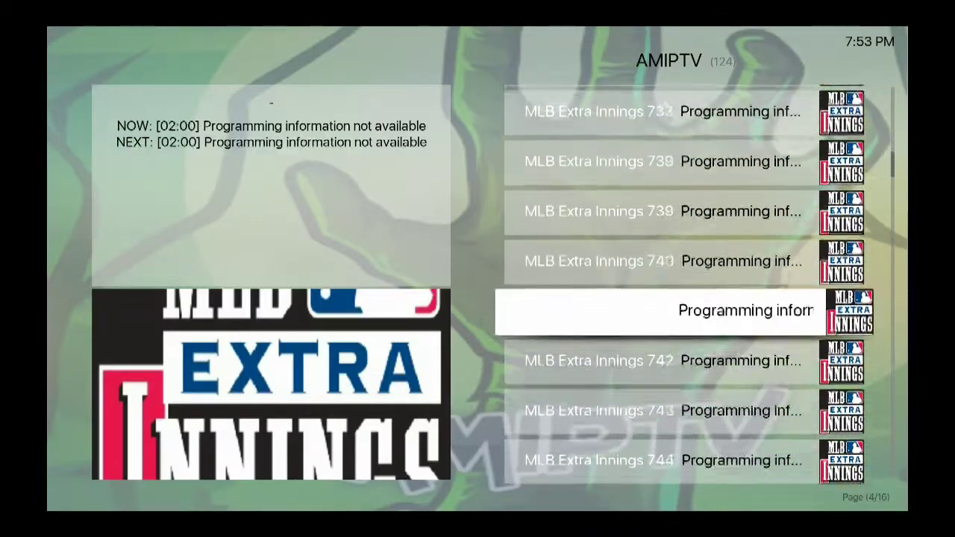